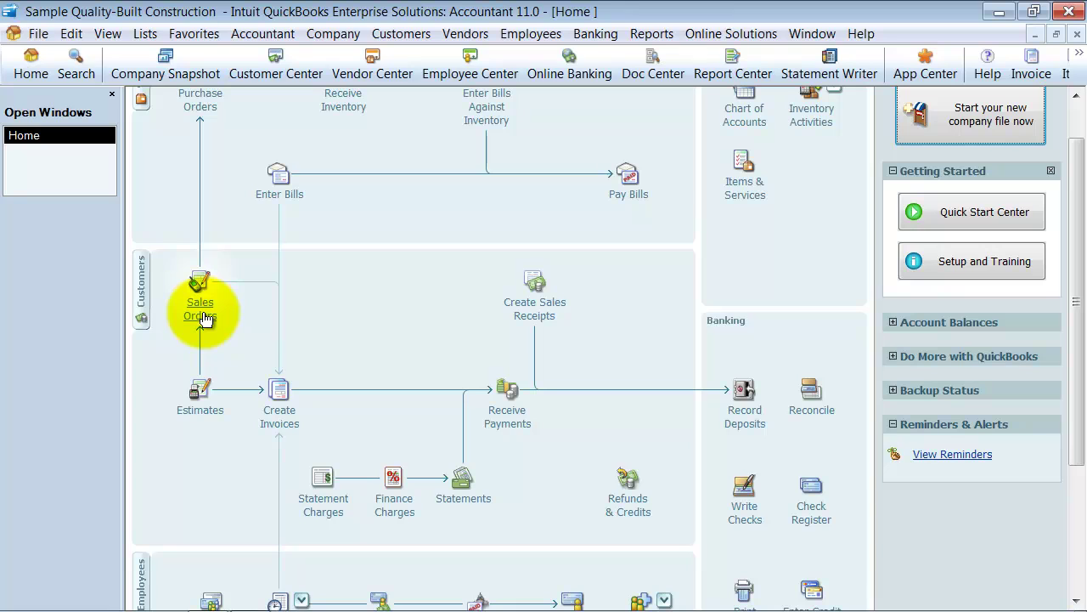
# Step: Start a new sales order and add Terms, Due Date and Rep header fields to its packing slip layout
pyautogui.click(202, 316)
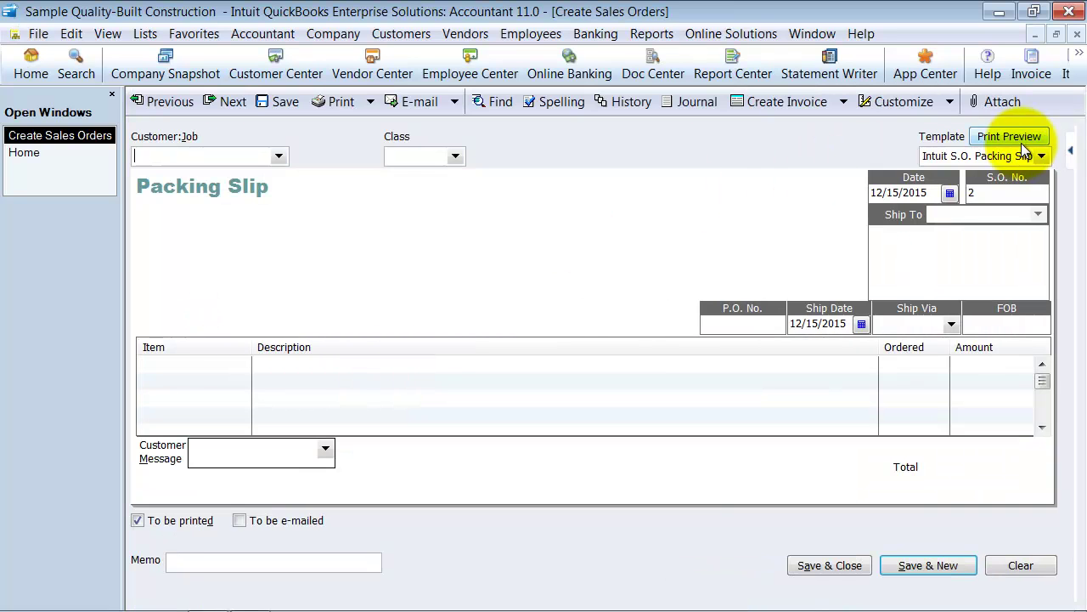
pyautogui.click(1037, 155)
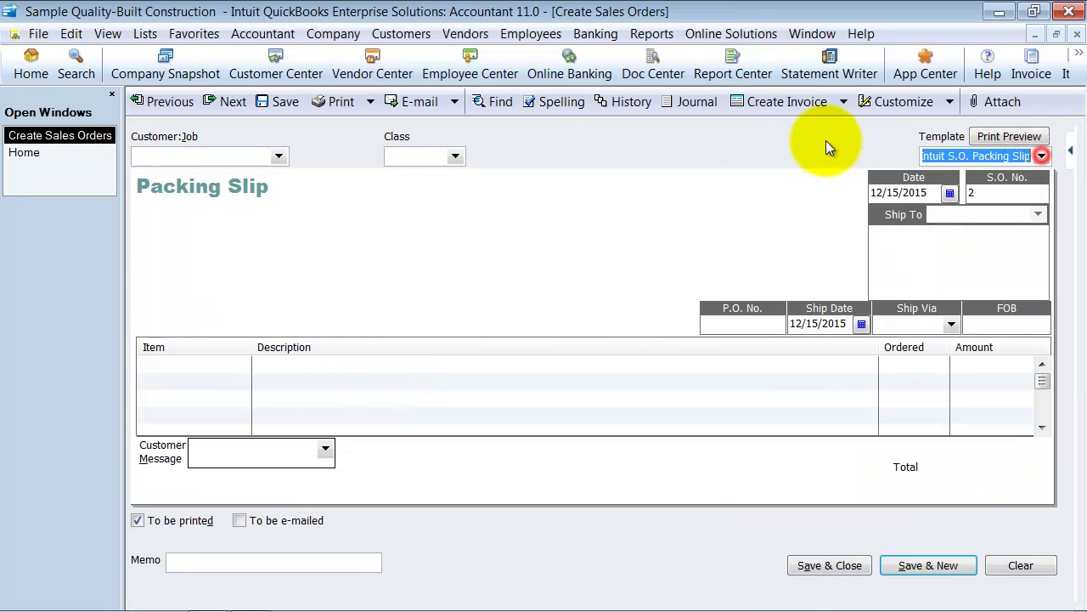
pyautogui.click(912, 105)
pyautogui.click(570, 452)
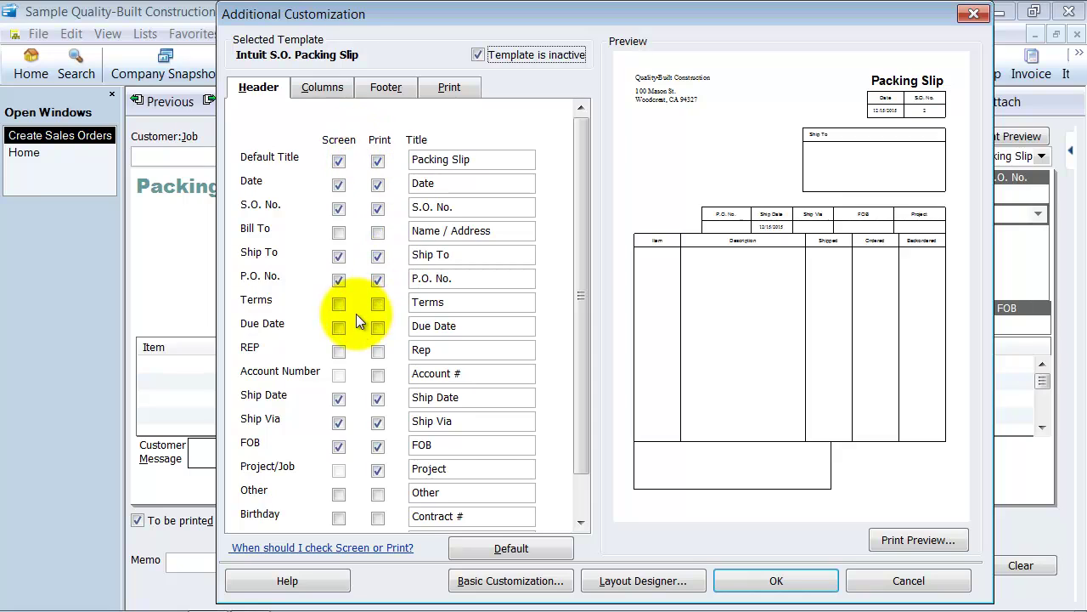
pyautogui.click(340, 303)
pyautogui.click(606, 323)
pyautogui.click(339, 327)
pyautogui.click(474, 283)
pyautogui.click(632, 327)
pyautogui.click(339, 351)
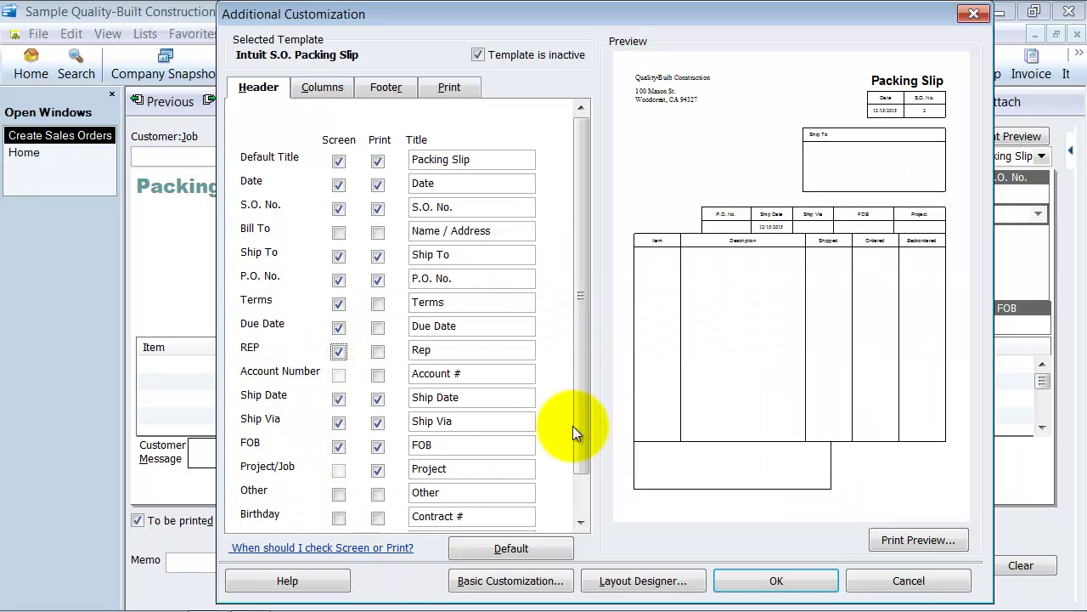
pyautogui.moveTo(574, 427); pyautogui.dragTo(573, 339)
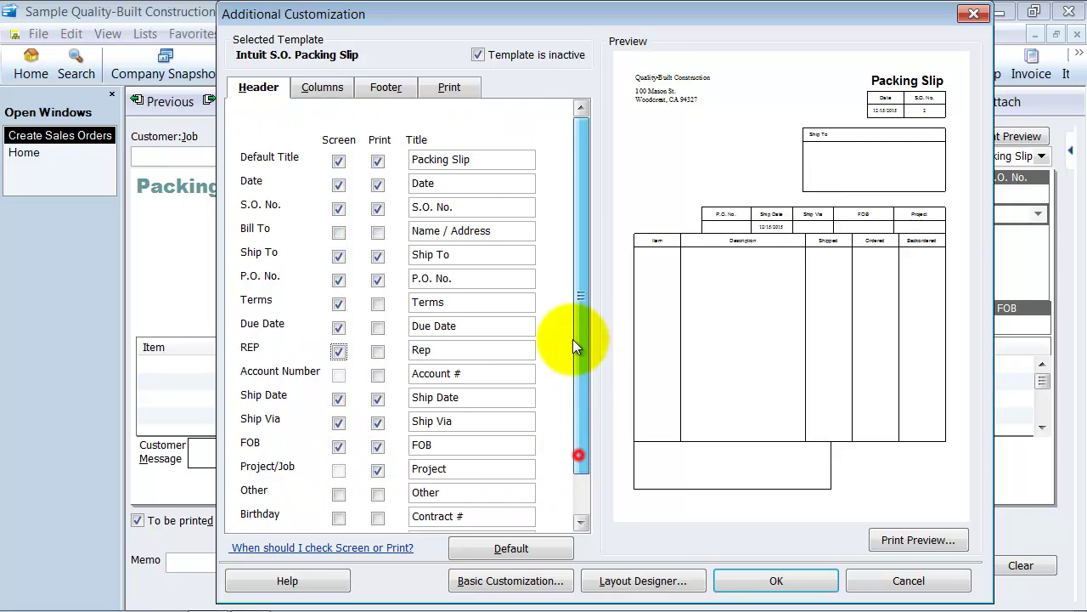
# Step: Add Rate and Class columns plus a printed To Pick column, then apply the customized layout
pyautogui.click(319, 83)
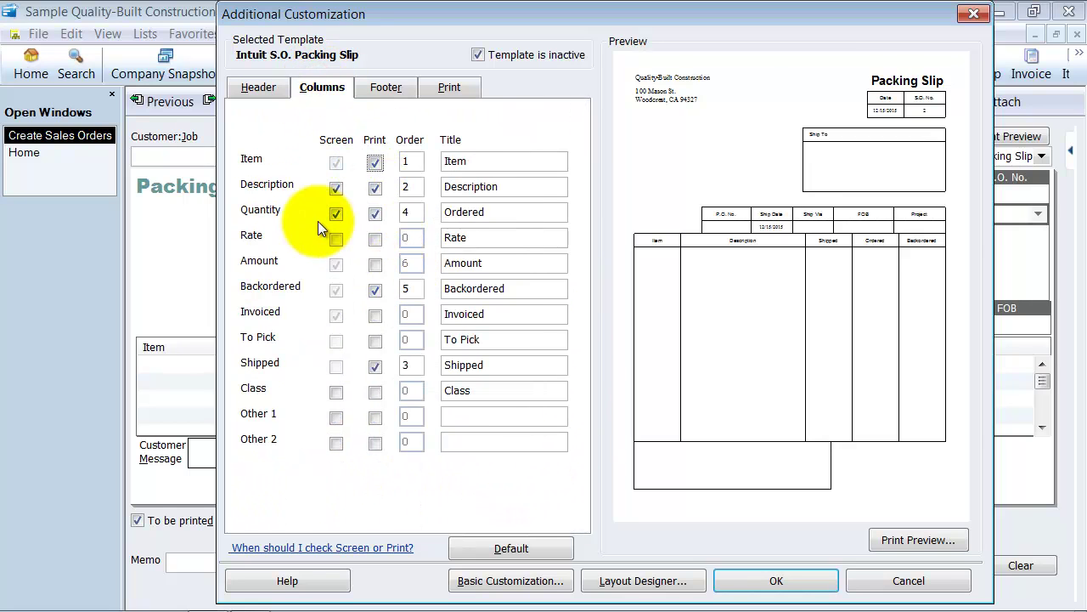
pyautogui.click(337, 239)
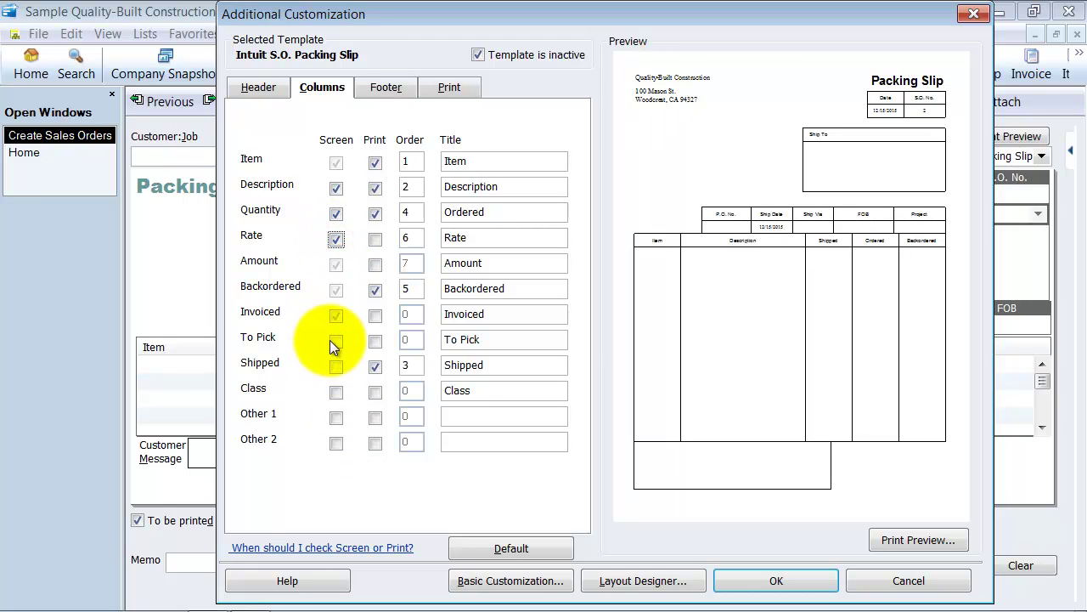
pyautogui.click(374, 341)
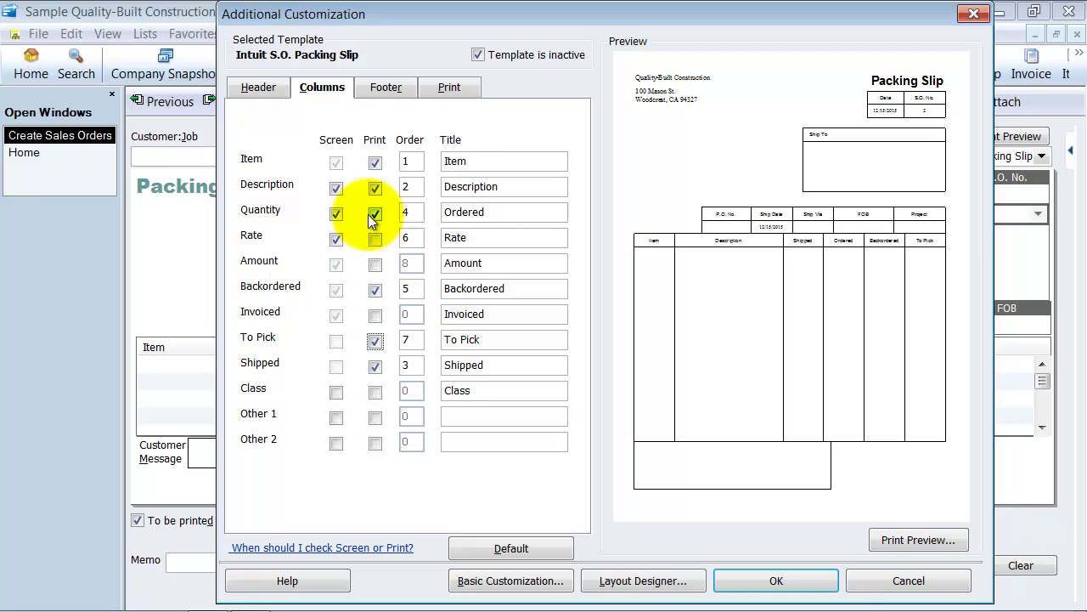
pyautogui.click(336, 391)
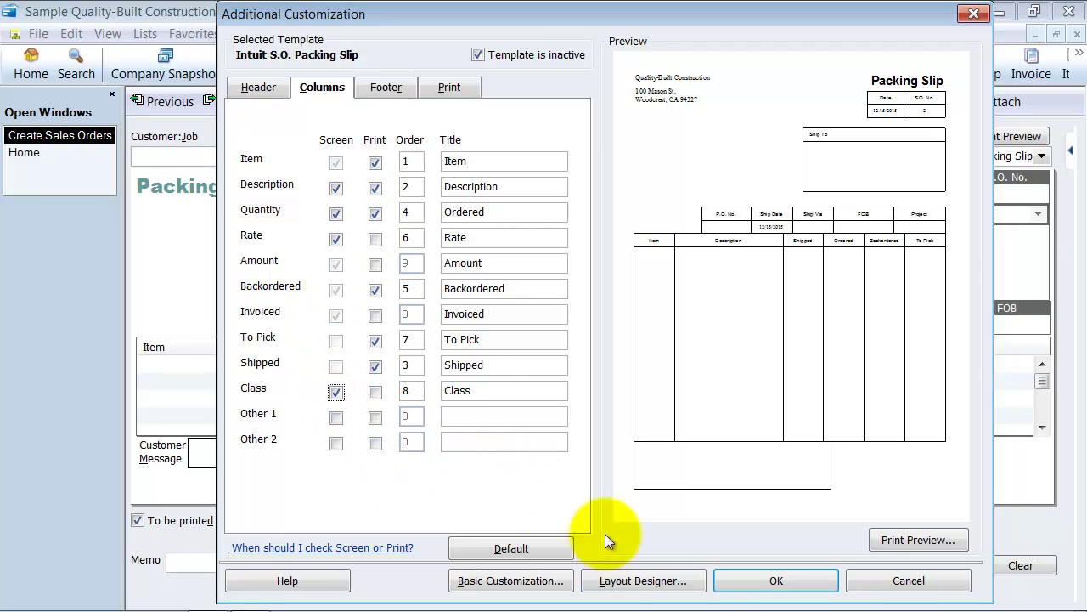
pyautogui.click(727, 580)
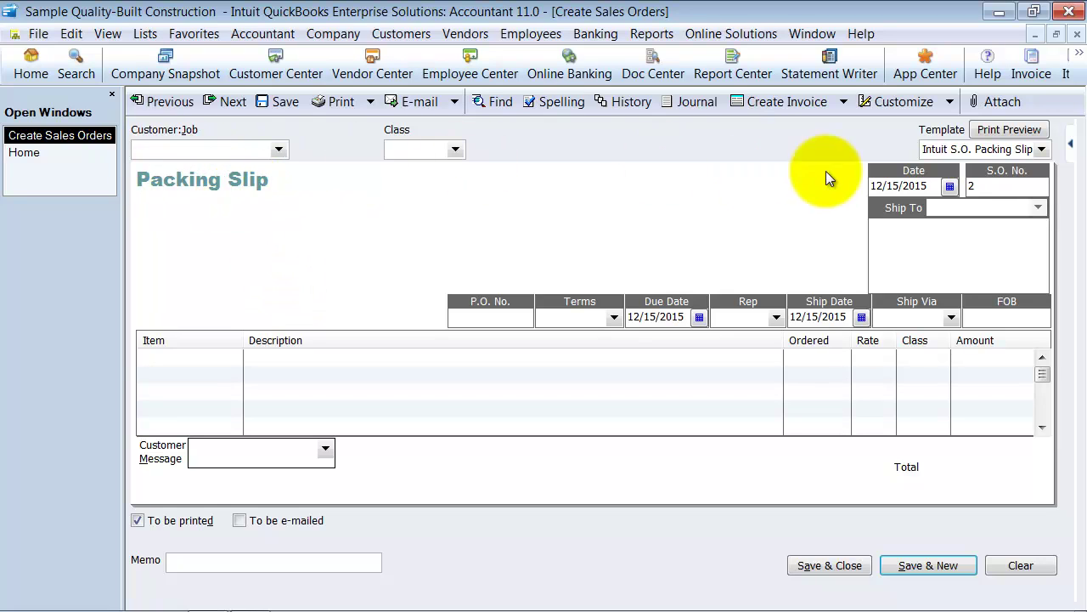
# Step: Assign the customer's Cottage - New Construction job and the Revenue - Job Related class
pyautogui.click(205, 147)
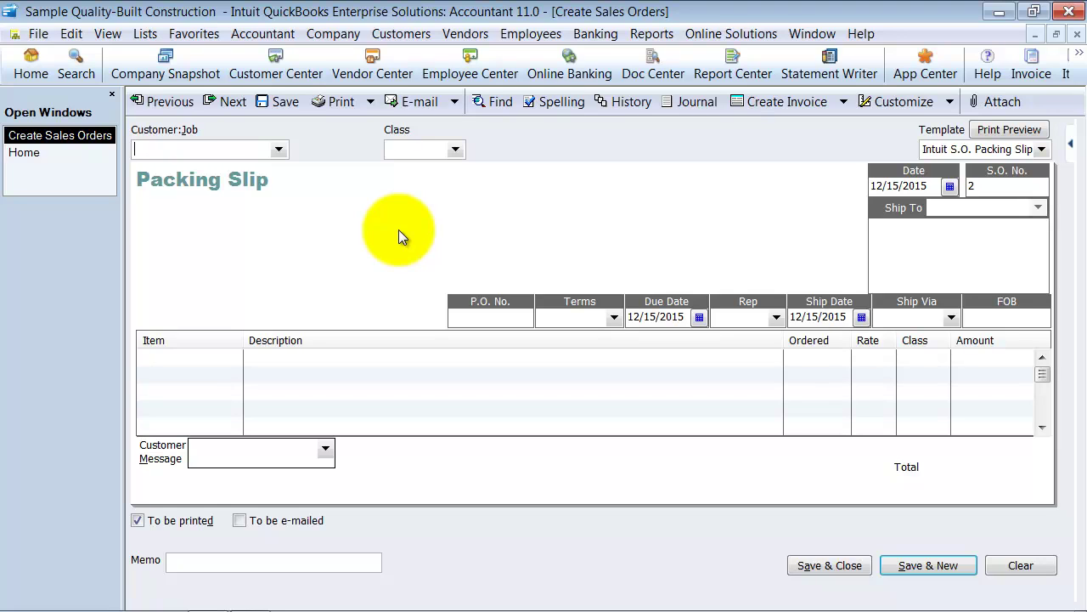
pyautogui.click(277, 148)
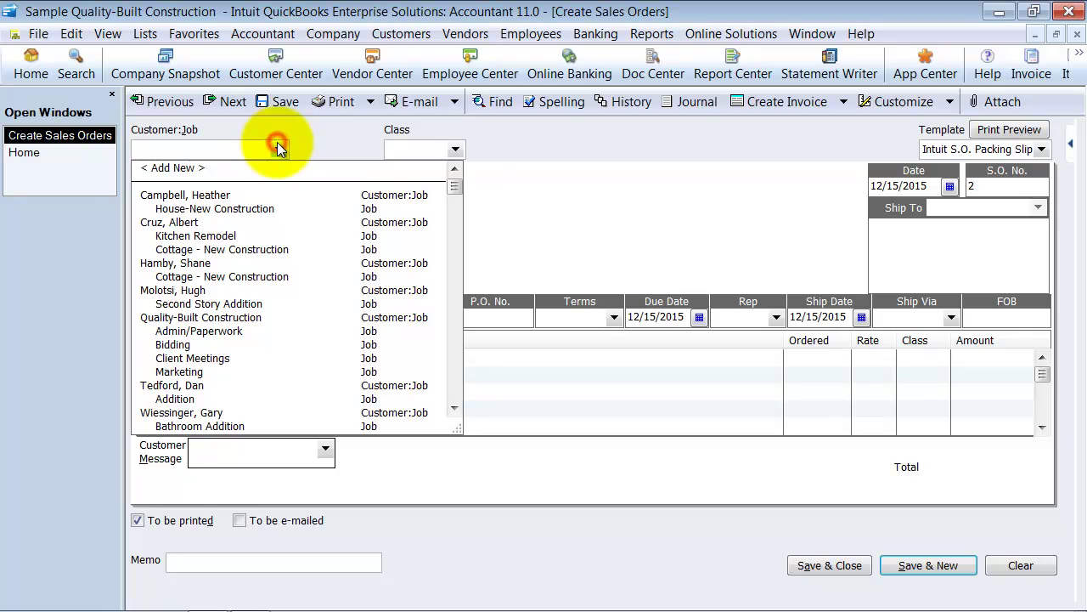
pyautogui.click(183, 277)
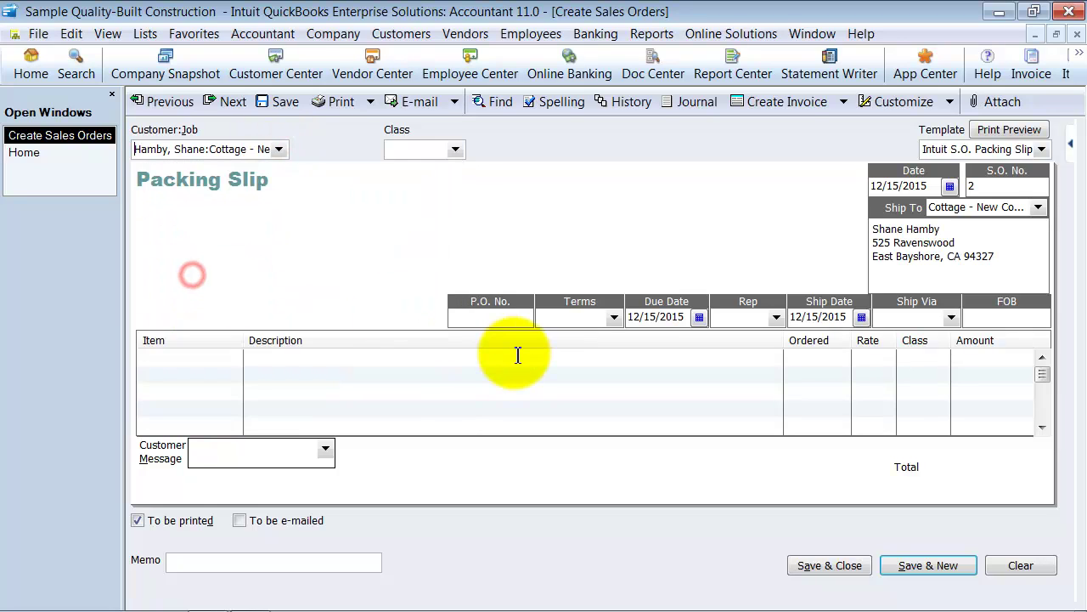
pyautogui.click(459, 146)
pyautogui.click(423, 192)
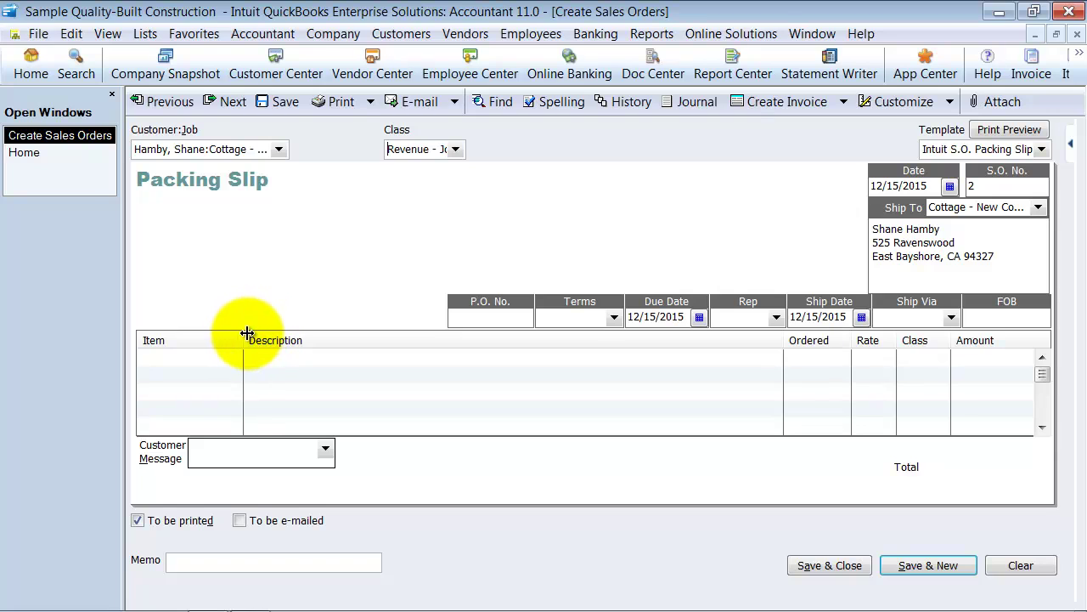
# Step: Widen the Item column and keep Revenue - Job Related as the class
pyautogui.moveTo(247, 333); pyautogui.dragTo(408, 330)
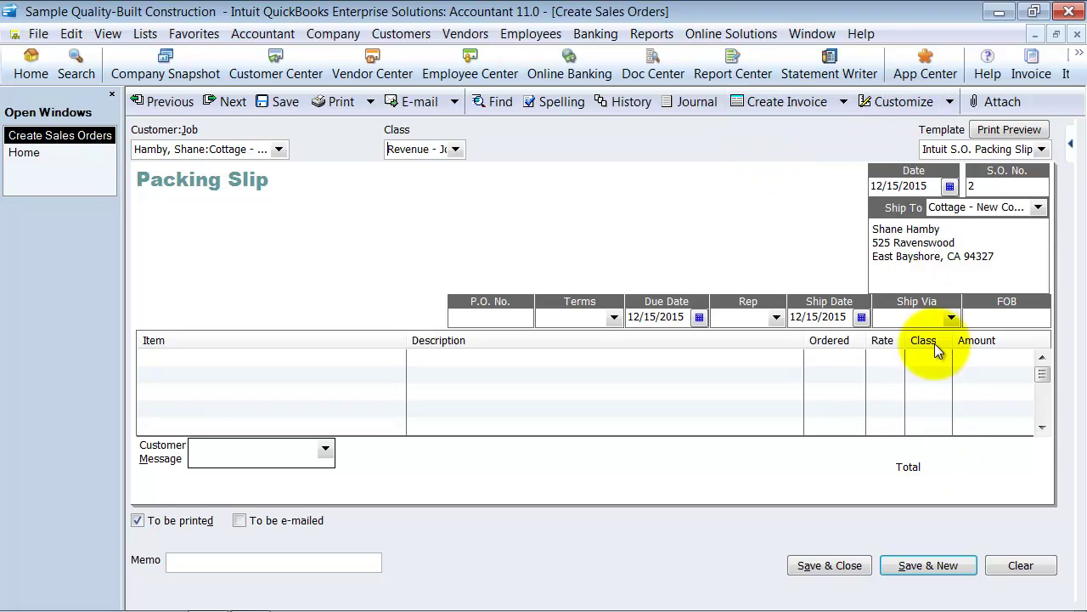
pyautogui.click(455, 149)
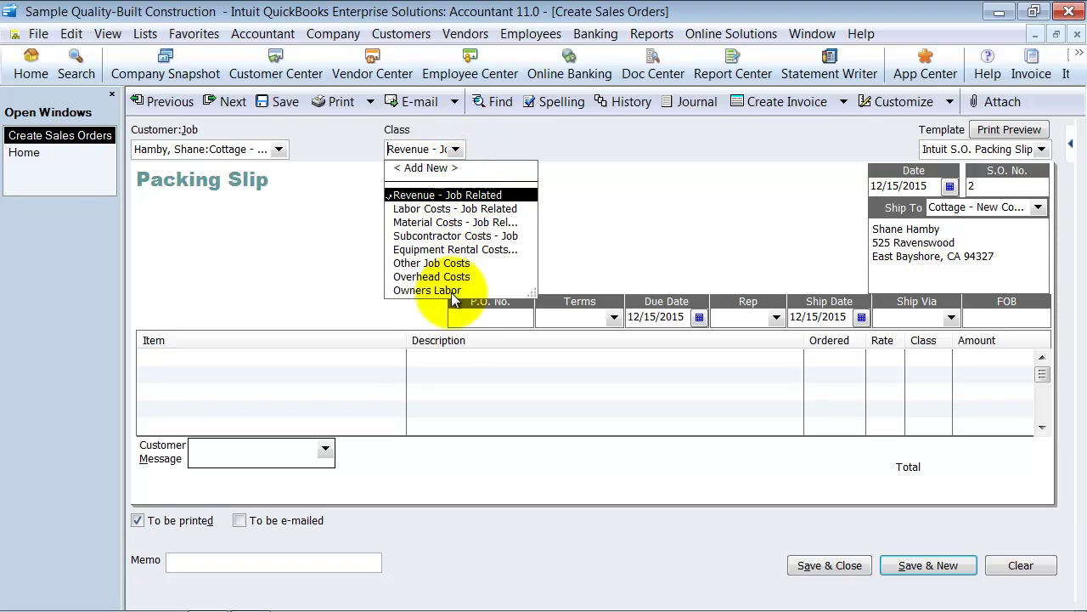
pyautogui.click(439, 198)
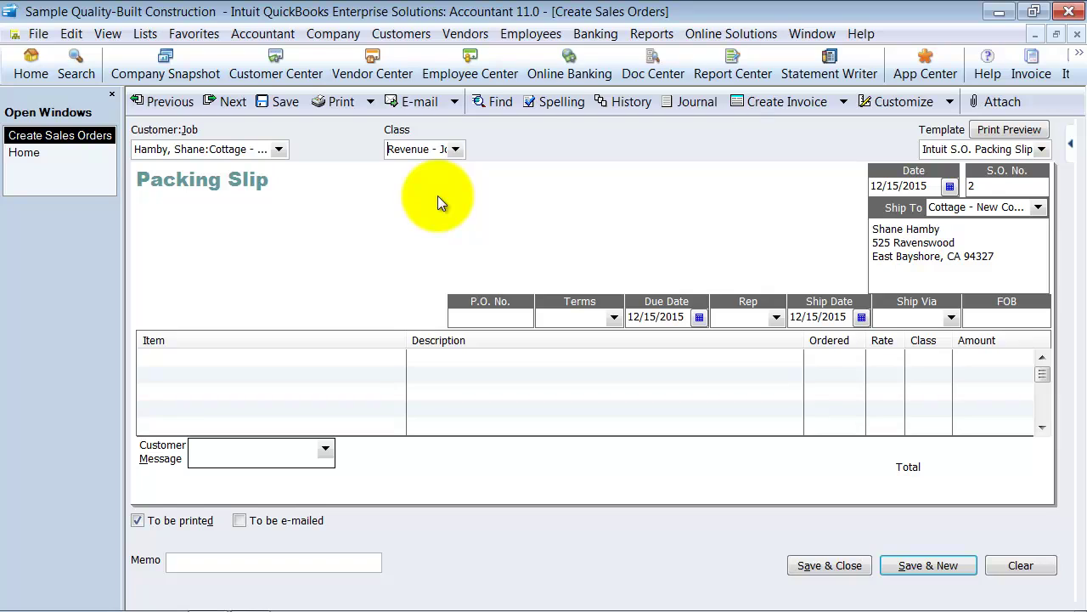
# Step: Enter P.O. No. 1278 and set the terms to Due on receipt
pyautogui.press('Tab')
pyautogui.press('Tab')
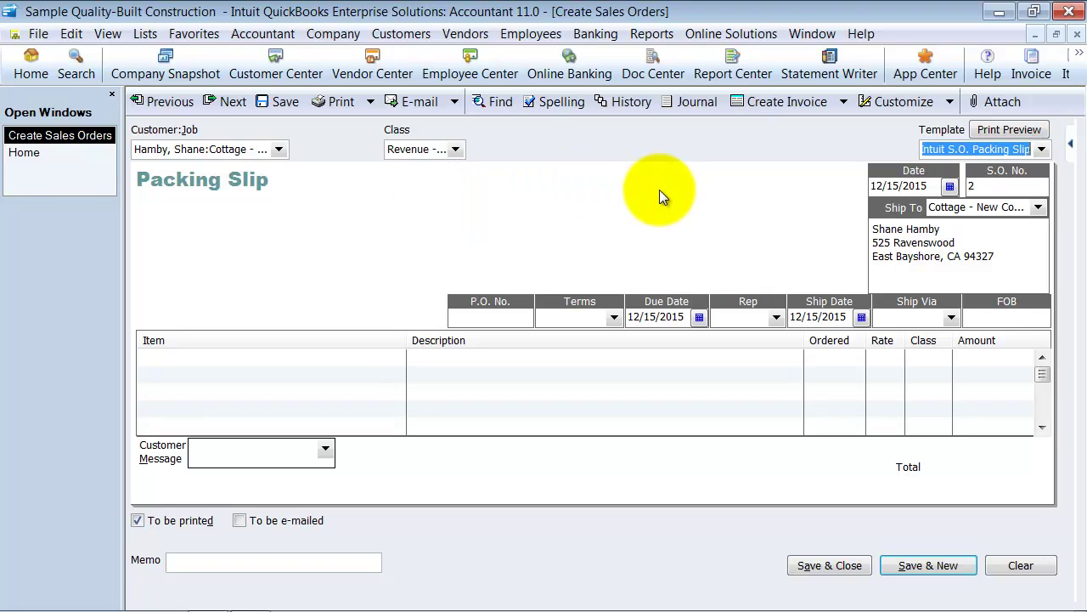
pyautogui.press('Tab')
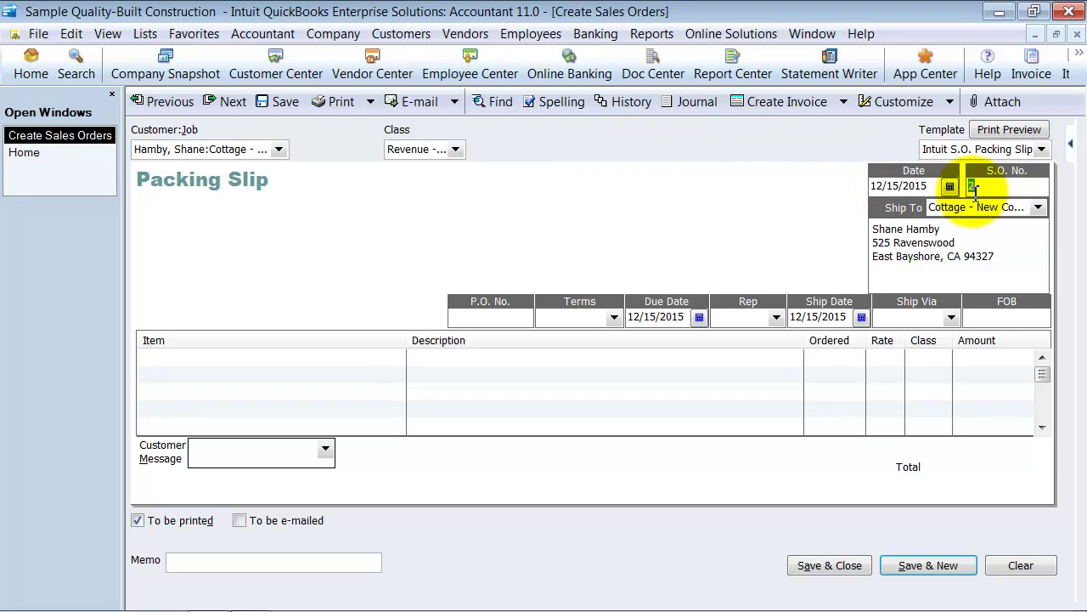
pyautogui.press('Tab')
pyautogui.press('Tab')
pyautogui.press('Tab')
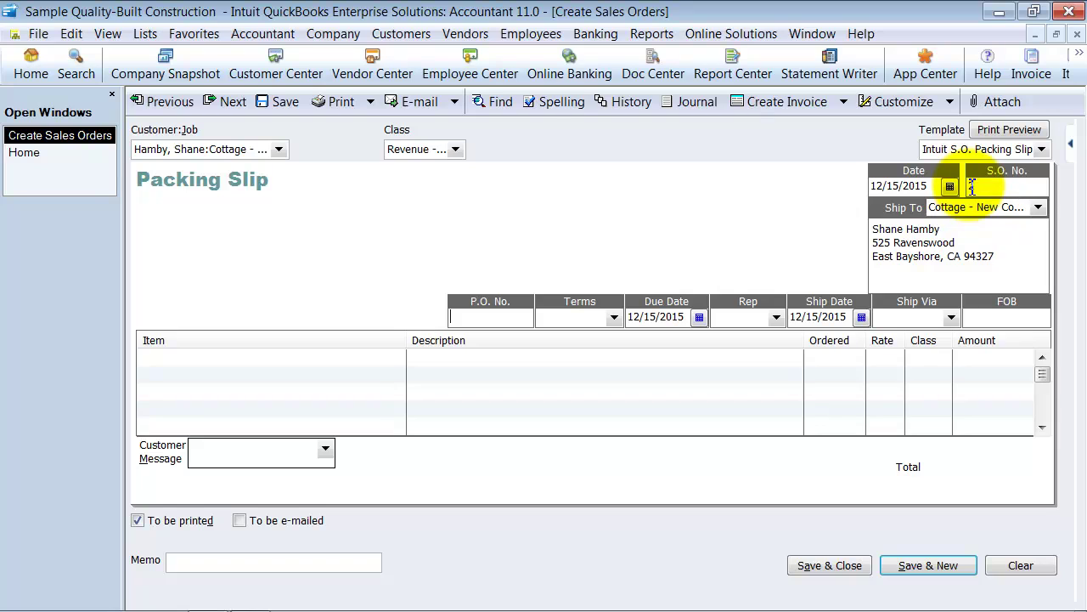
pyautogui.click(520, 317)
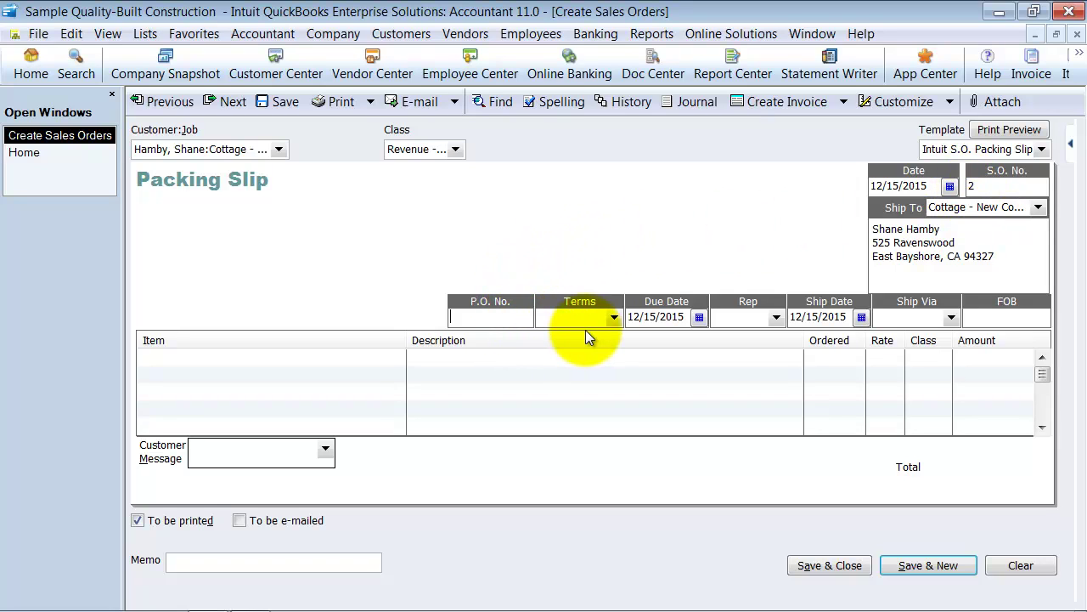
pyautogui.click(461, 321)
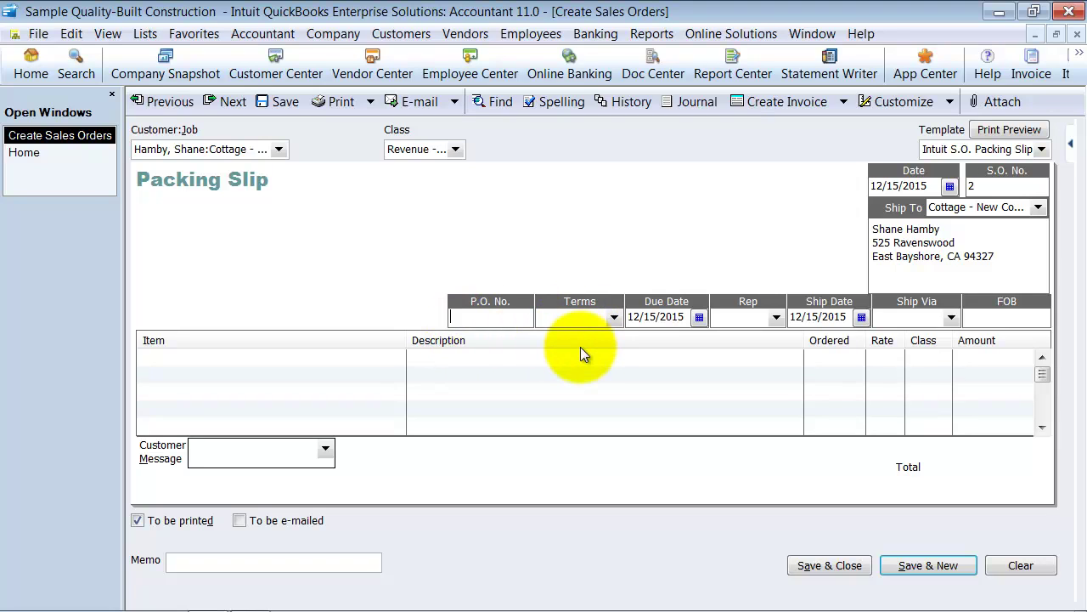
pyautogui.write('1278')
pyautogui.press('Tab')
pyautogui.write('D')
pyautogui.press('Tab')
pyautogui.press('Tab')
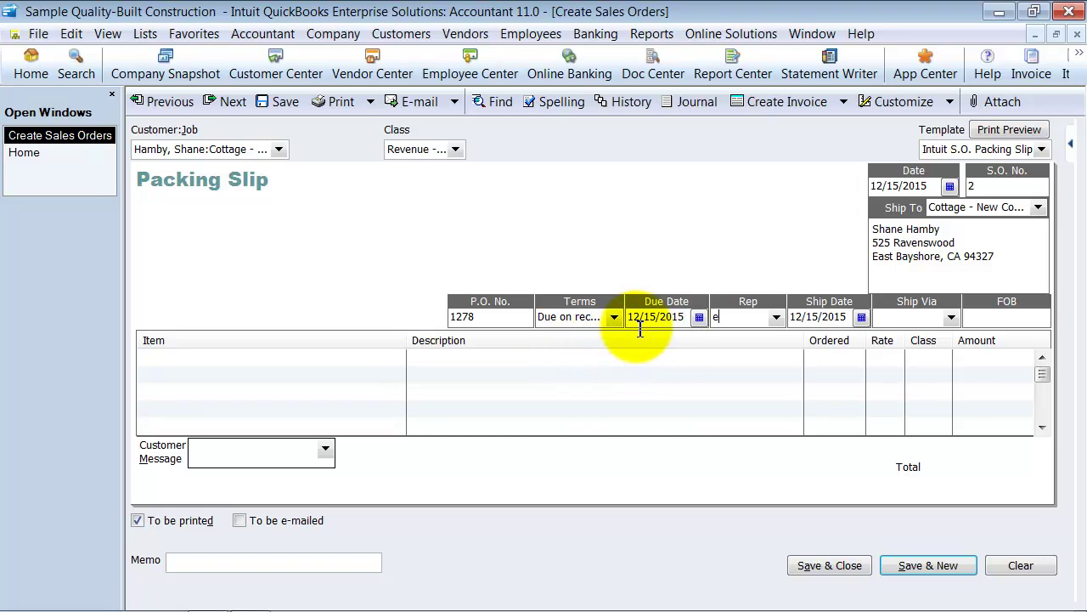
# Step: Create a new sales rep AD from an existing name and assign it to the order
pyautogui.click(776, 316)
pyautogui.click(739, 338)
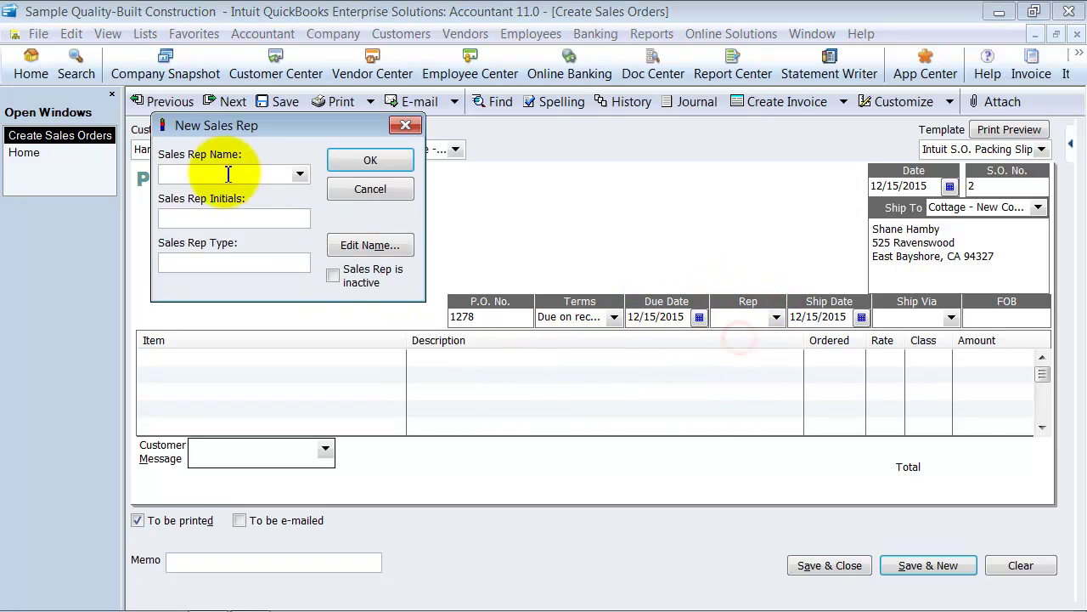
pyautogui.click(199, 172)
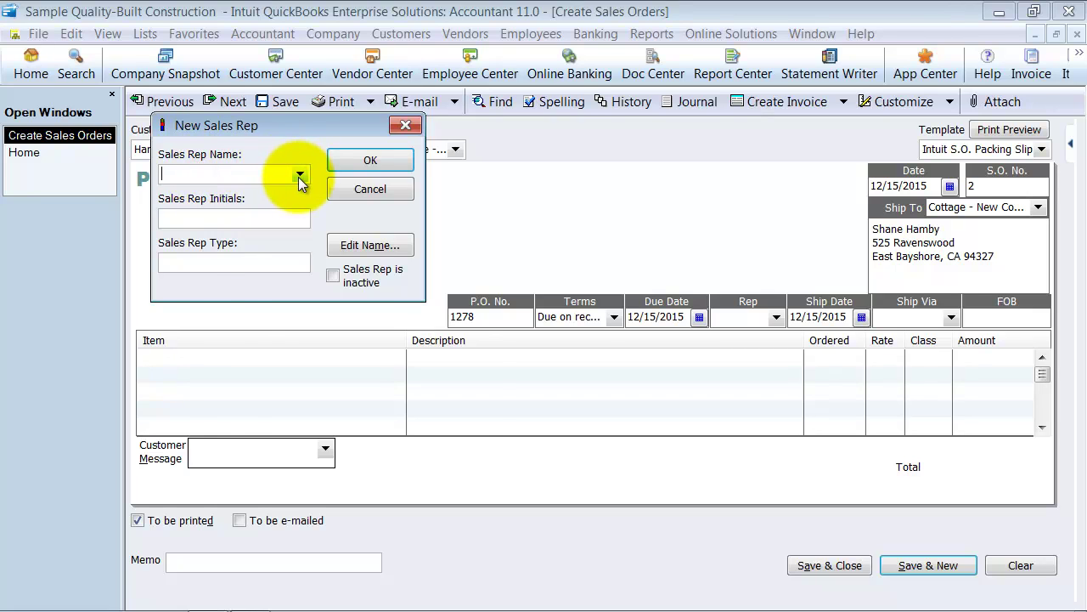
pyautogui.click(299, 176)
pyautogui.click(197, 228)
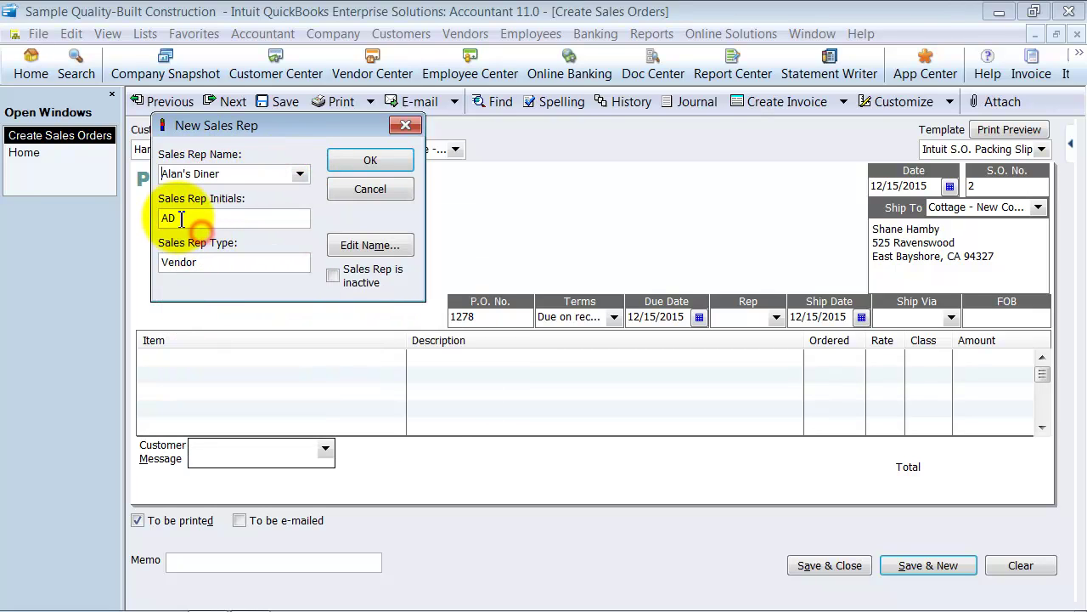
pyautogui.click(371, 161)
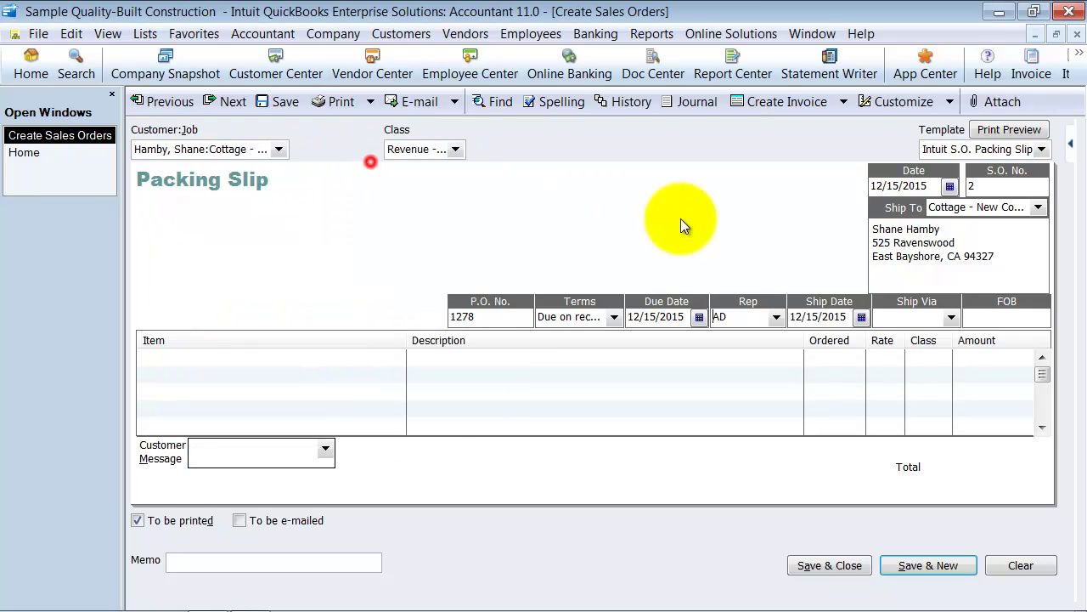
pyautogui.click(950, 319)
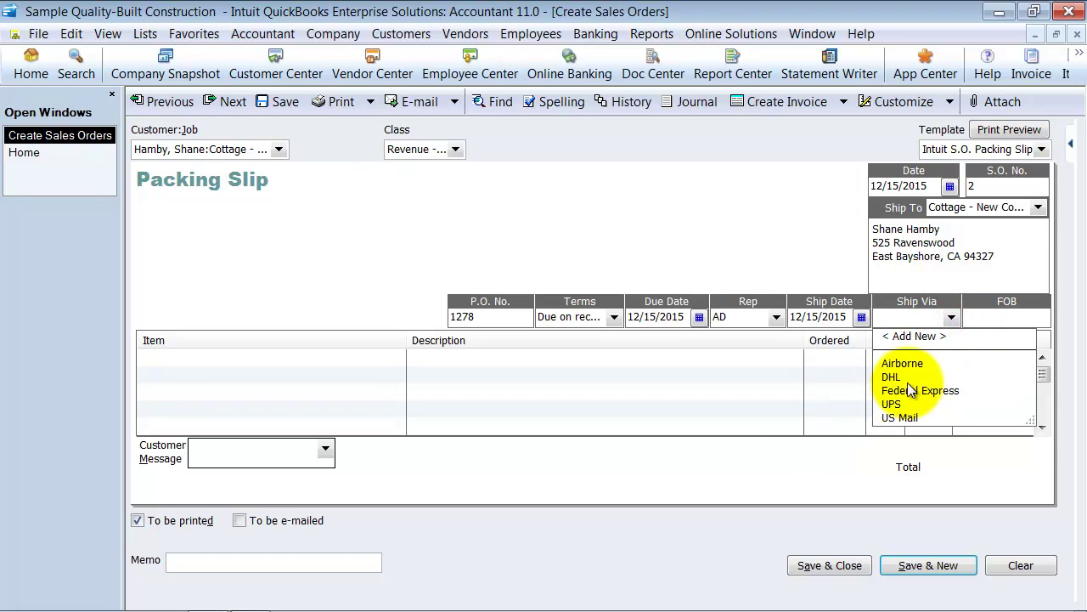
# Step: Add a line for 15 Part at 100.00 (1,500.00 total) and save, keeping the changed terms and rep
pyautogui.click(990, 322)
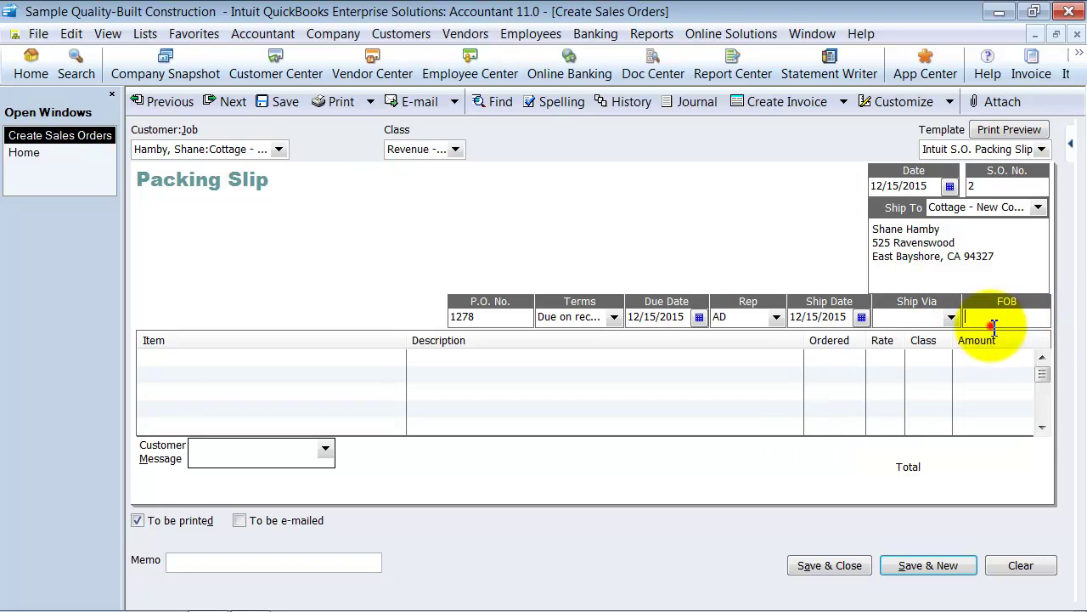
pyautogui.click(173, 361)
pyautogui.moveTo(407, 338); pyautogui.dragTo(270, 340)
pyautogui.click(260, 357)
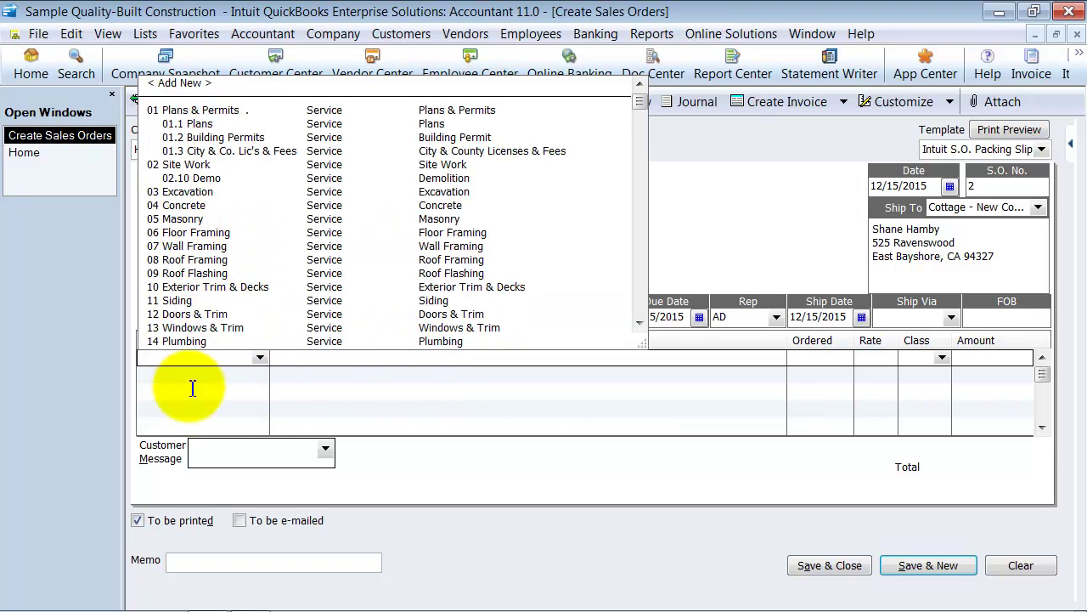
pyautogui.write('Part')
pyautogui.press('Tab')
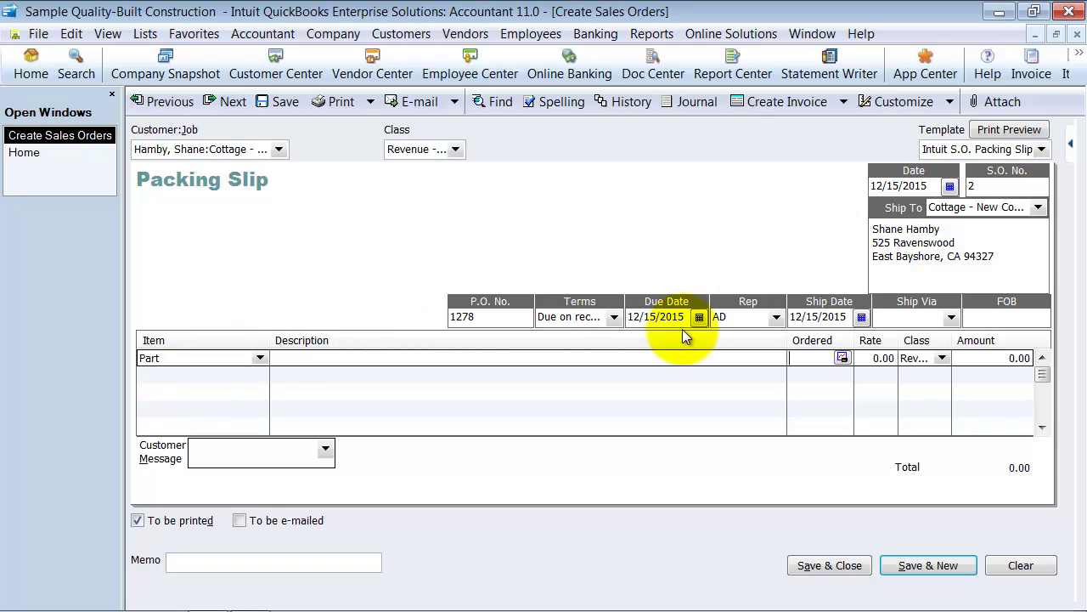
pyautogui.write('15')
pyautogui.press('Tab')
pyautogui.write('100')
pyautogui.press('Tab')
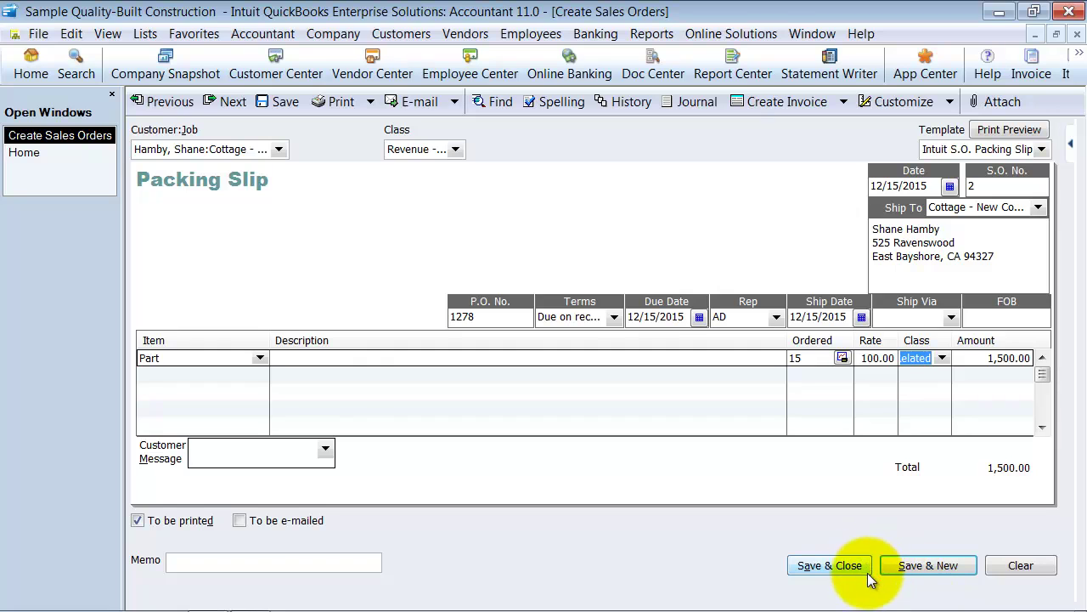
pyautogui.click(279, 101)
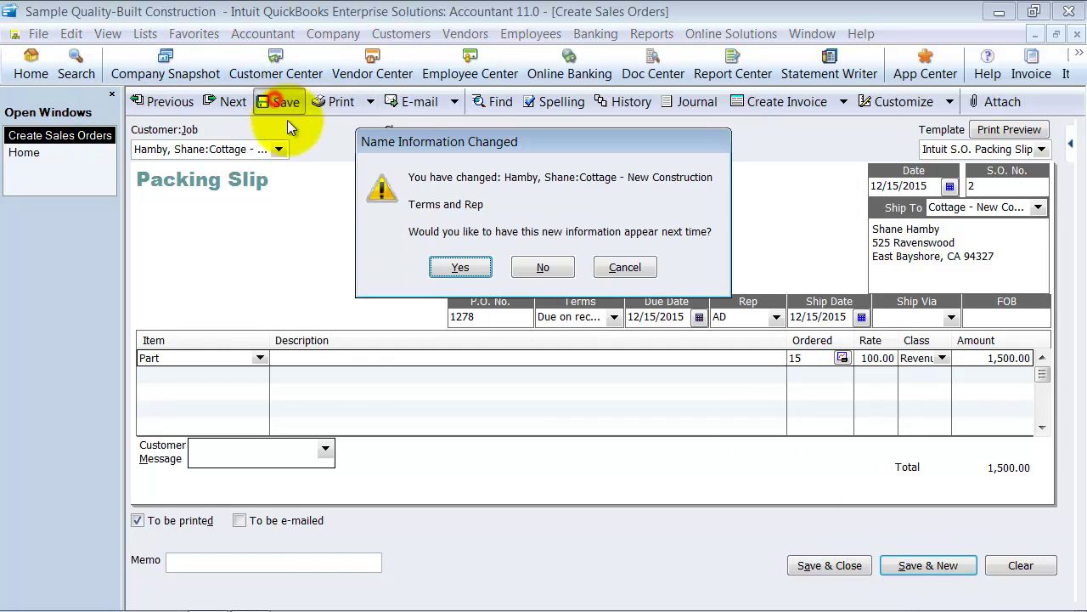
pyautogui.click(459, 267)
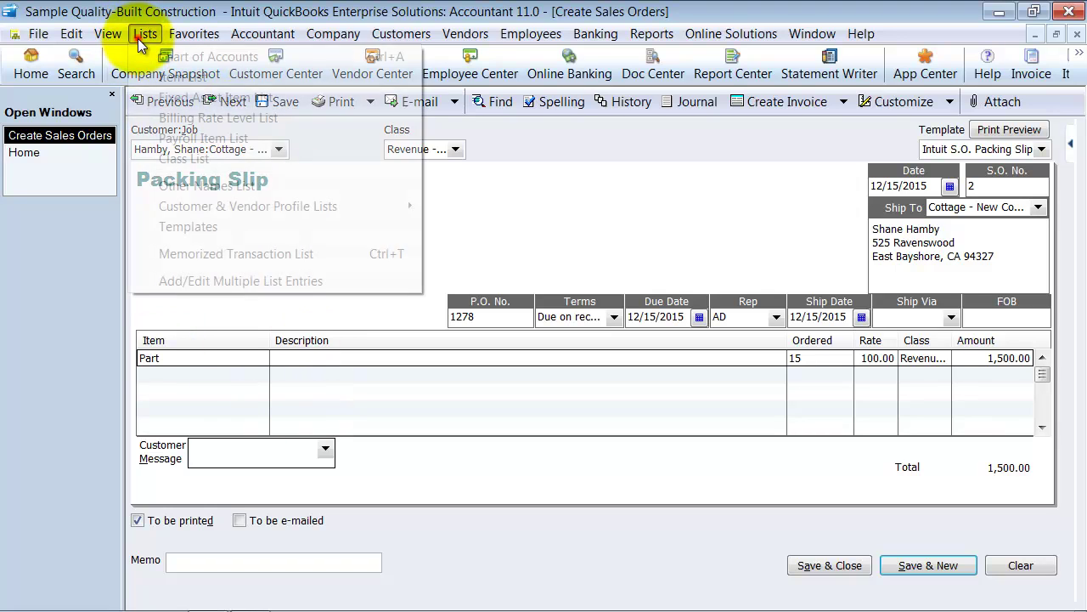
# Step: Reactivate the Sales Order with Rep, Standard Work Order, Intuit S.O. Packing Slip and Intuit S.O. Pick List templates
pyautogui.click(166, 226)
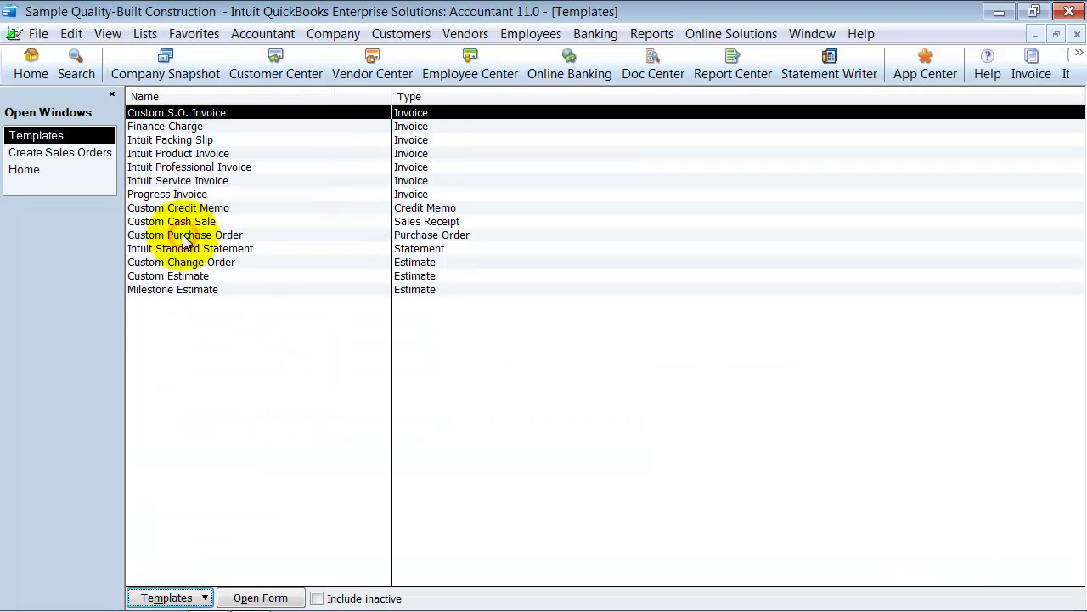
pyautogui.click(161, 597)
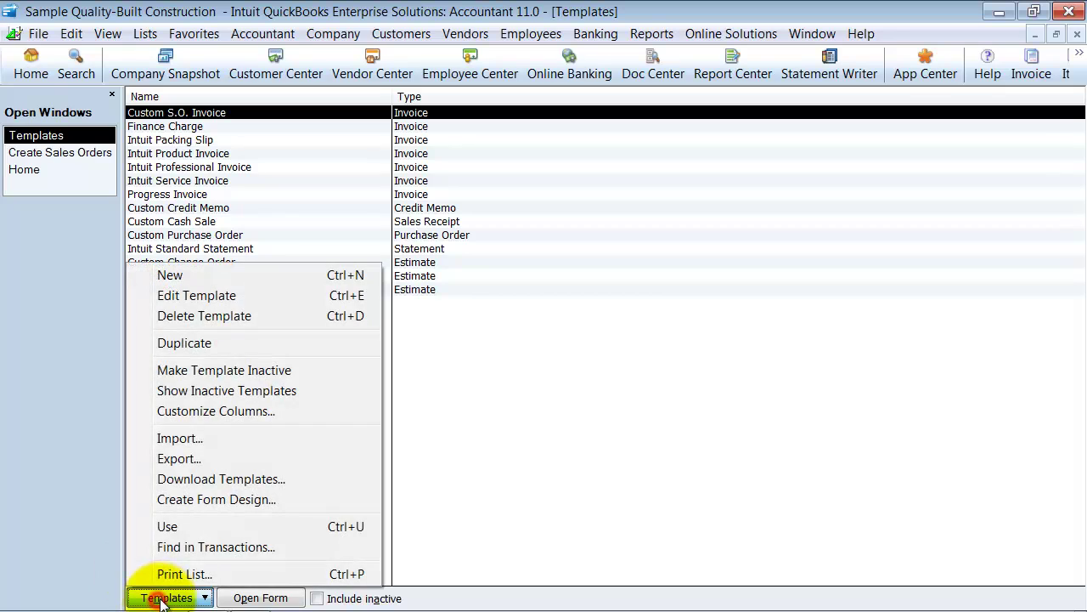
pyautogui.click(190, 392)
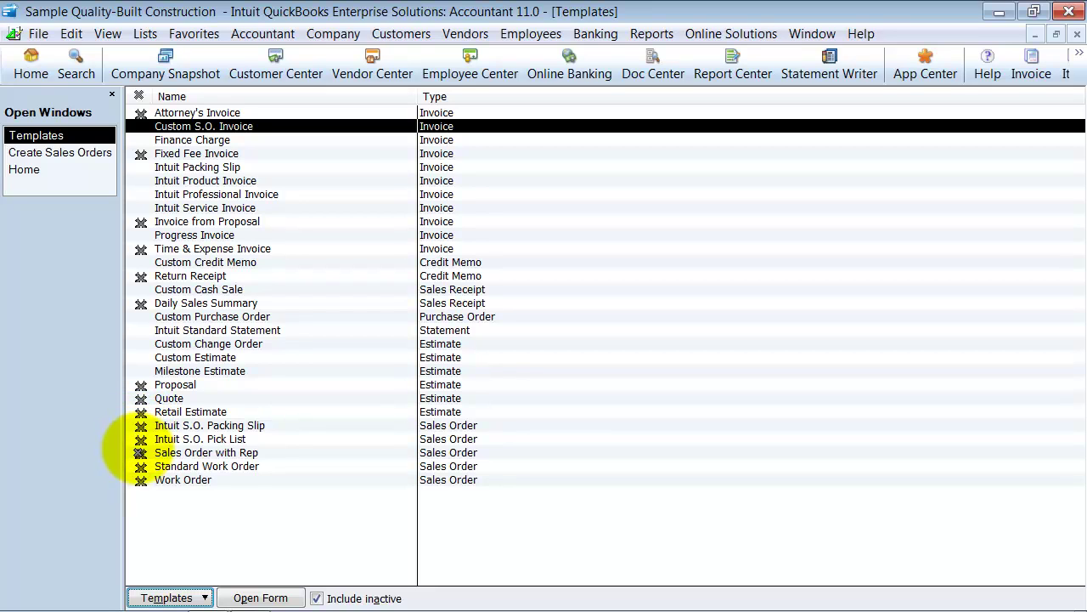
pyautogui.click(141, 452)
pyautogui.click(141, 466)
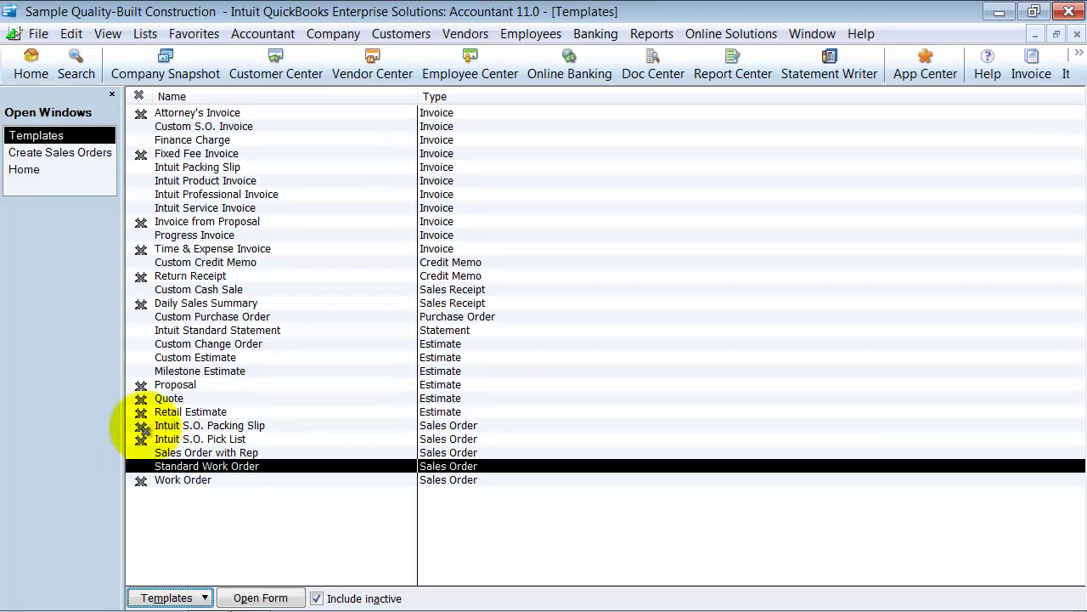
pyautogui.click(141, 425)
pyautogui.click(141, 439)
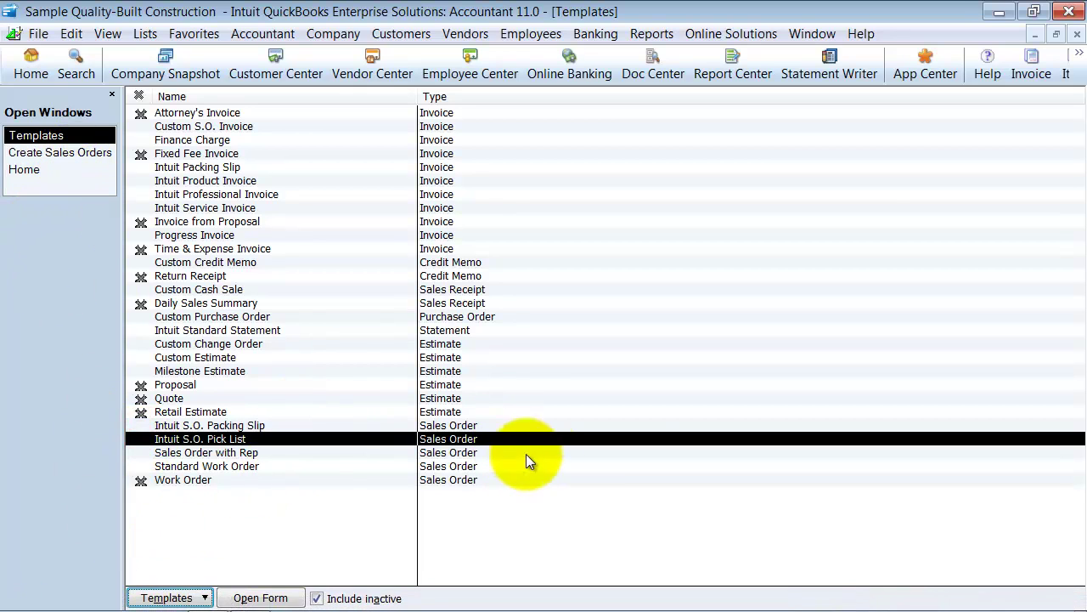
pyautogui.click(1077, 34)
pyautogui.click(1041, 149)
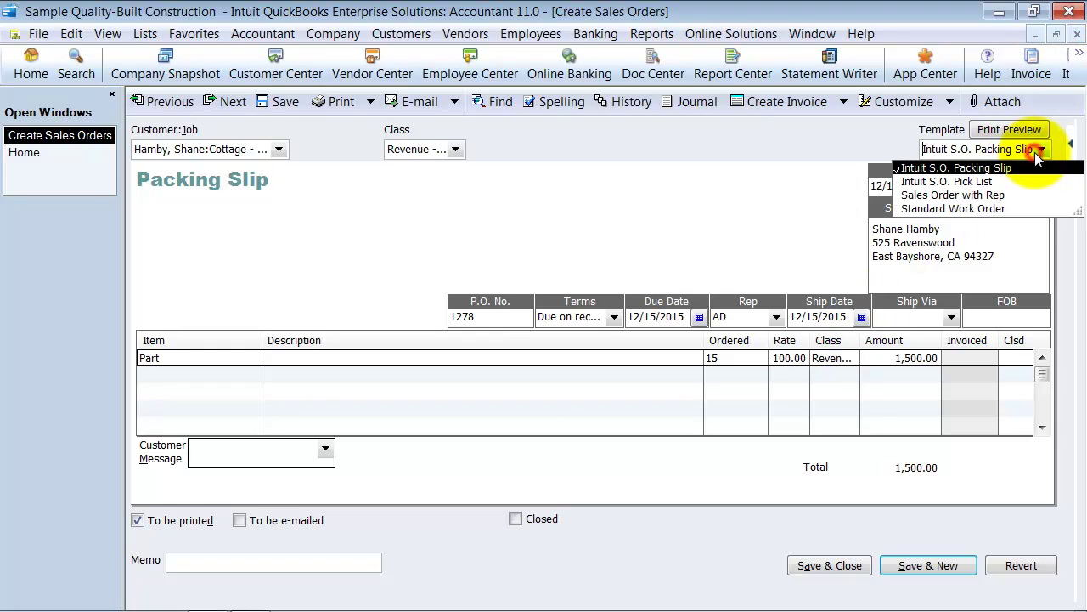
# Step: Switch sales order 2 to the Sales Order with Rep template
pyautogui.click(964, 195)
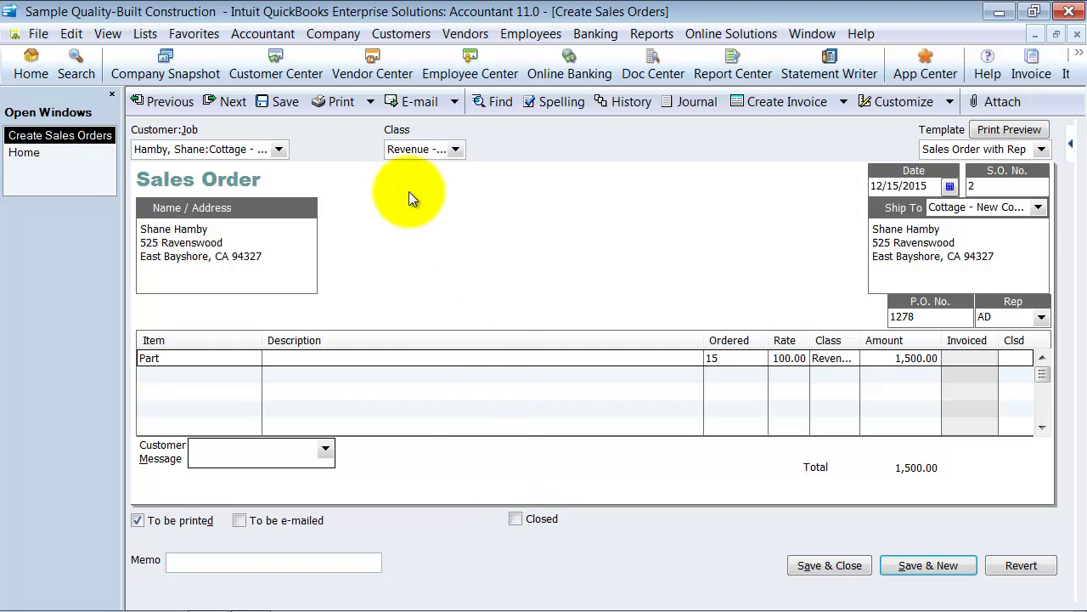
pyautogui.click(375, 103)
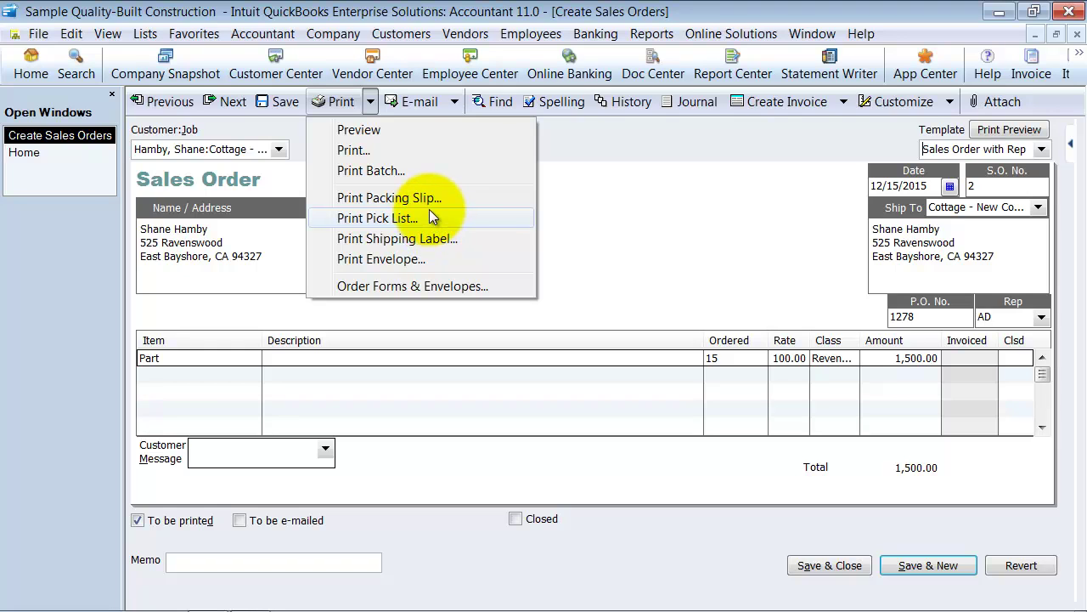
# Step: In Sales & Customers company preferences, use Intuit S.O. Packing Slip for packing slips and Intuit S.O. Pick List for pick lists
pyautogui.click(637, 202)
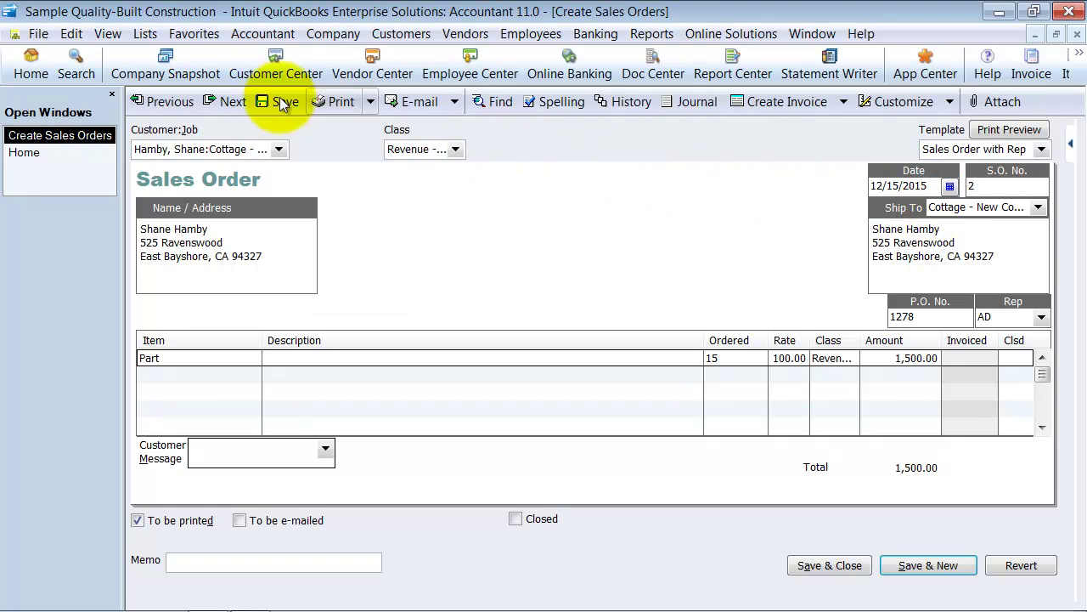
pyautogui.click(85, 34)
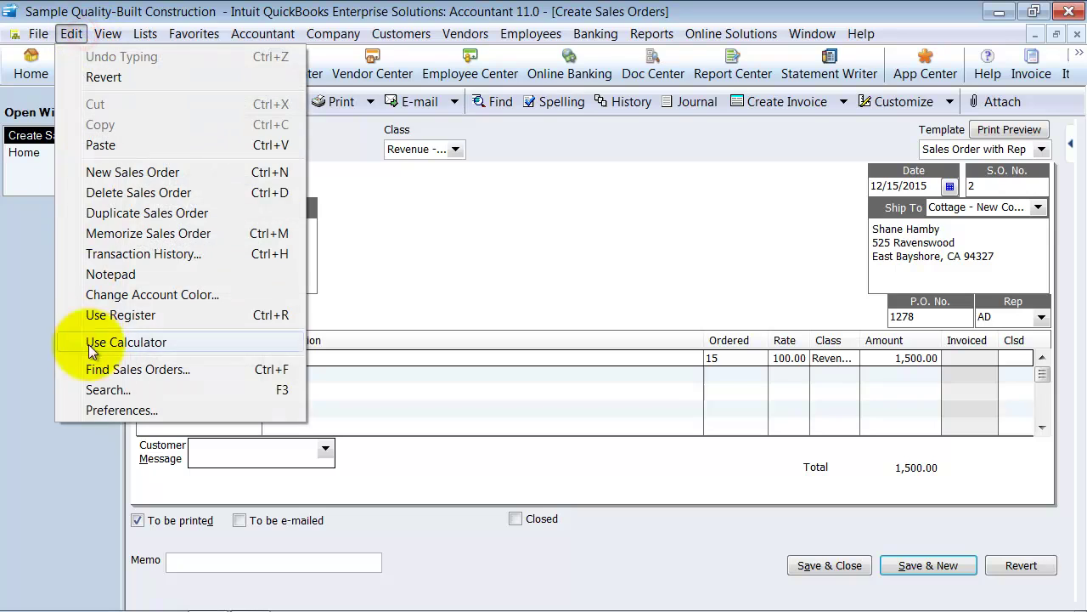
pyautogui.click(107, 409)
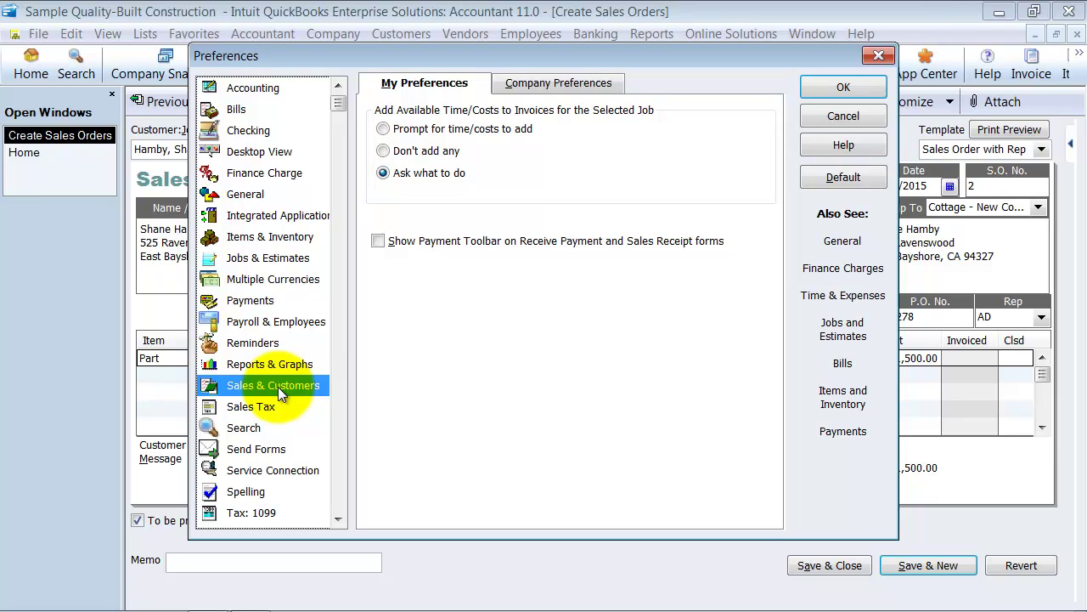
pyautogui.click(623, 85)
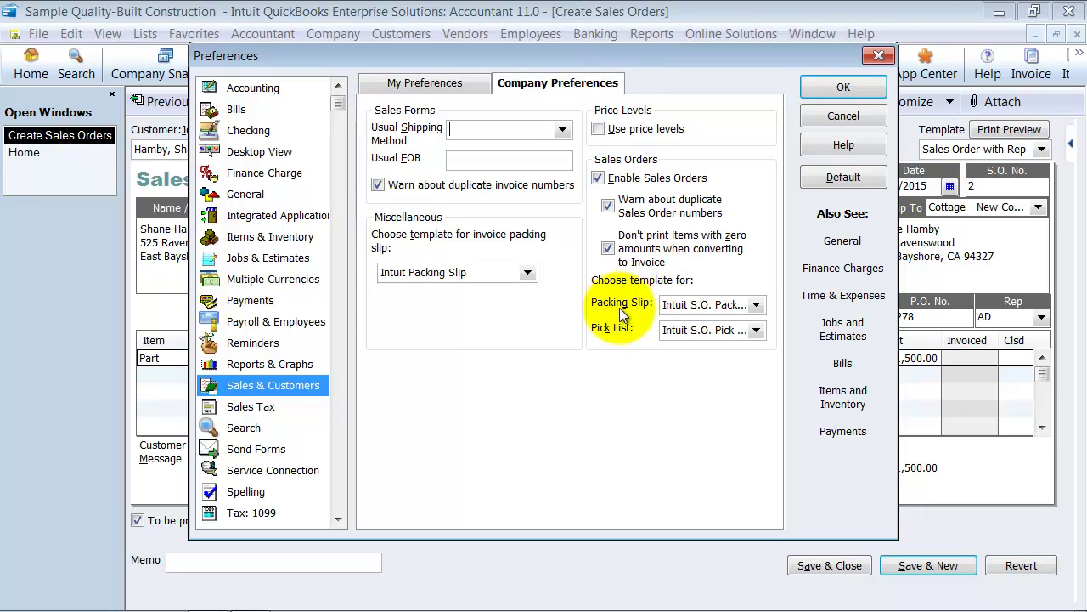
pyautogui.click(755, 304)
pyautogui.click(755, 323)
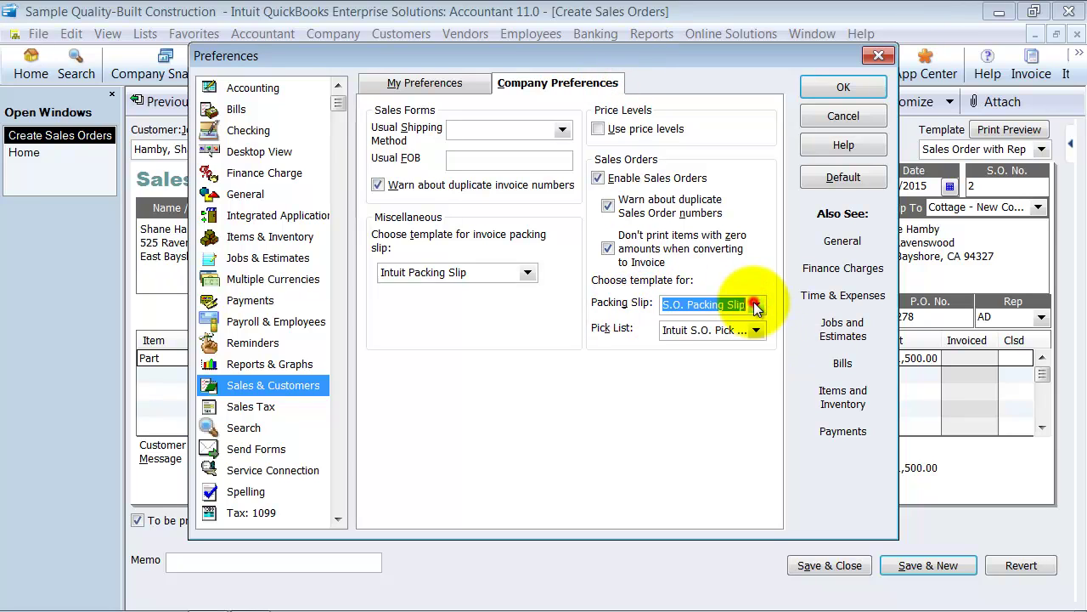
pyautogui.click(755, 330)
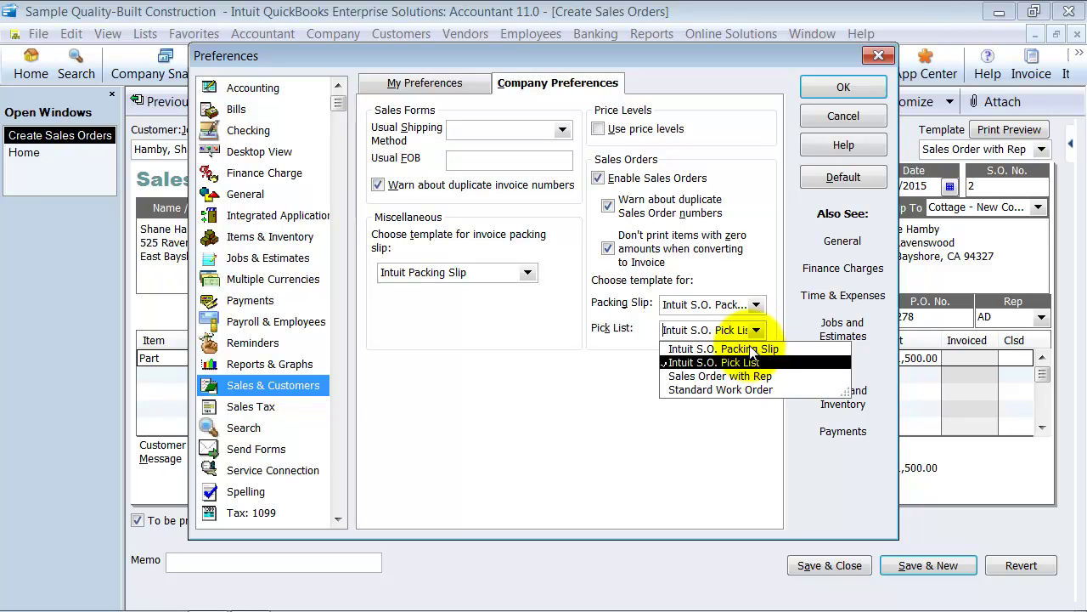
pyautogui.click(692, 349)
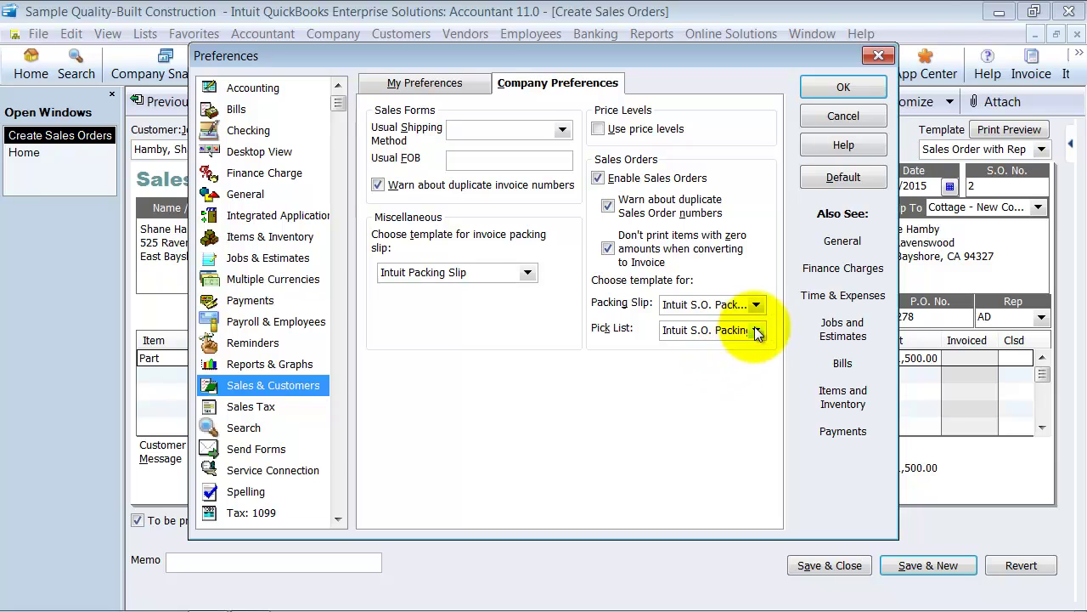
pyautogui.click(757, 331)
pyautogui.click(733, 364)
# Step: Print the sales order's packing slip to CutePDF Writer as a PDF named packing
pyautogui.click(843, 89)
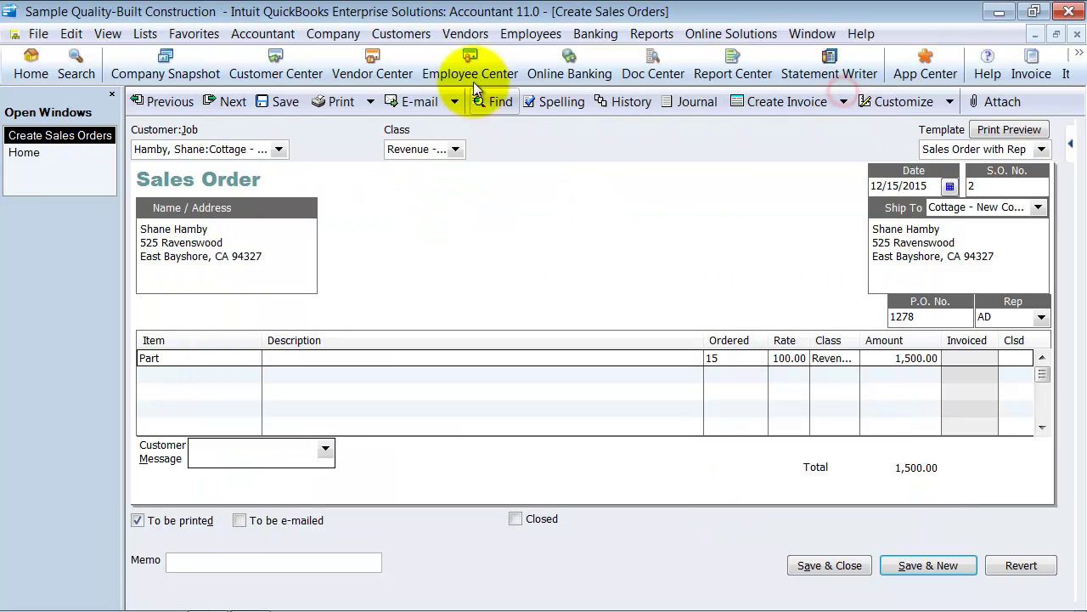
pyautogui.click(370, 101)
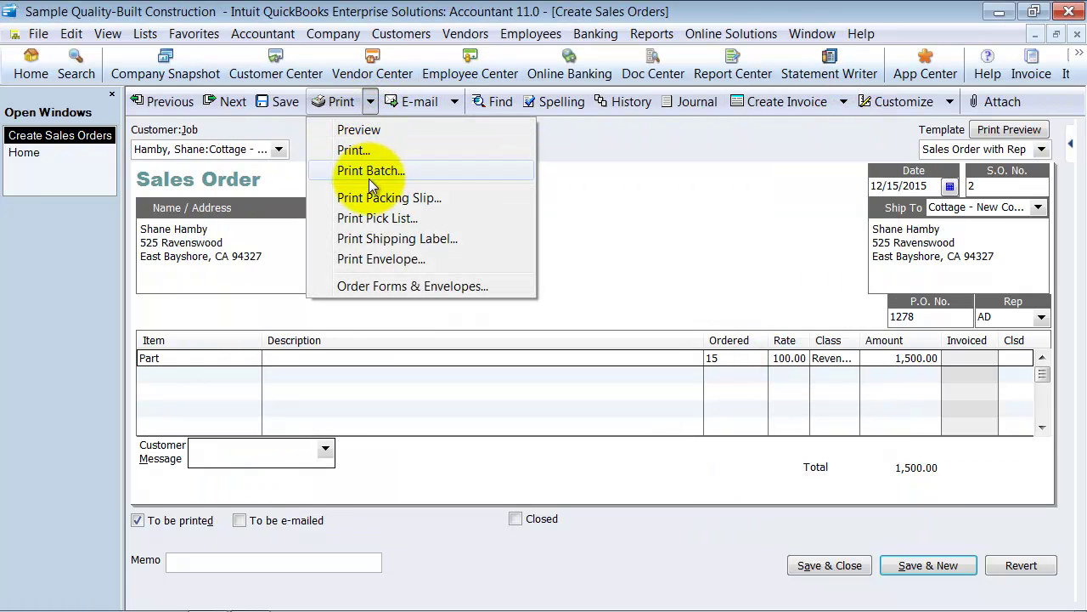
pyautogui.click(374, 238)
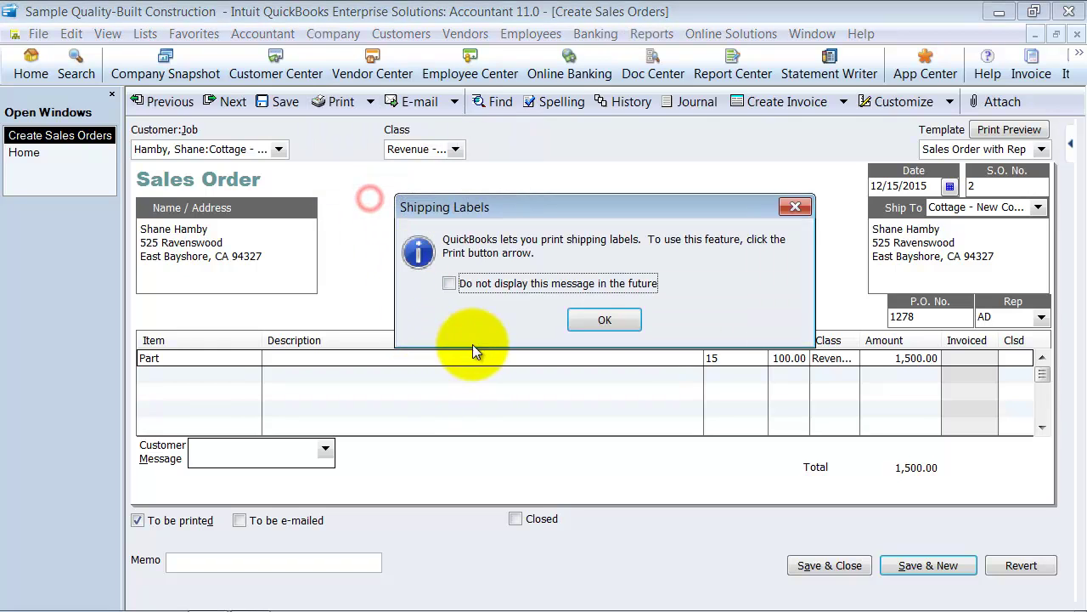
pyautogui.click(537, 283)
pyautogui.click(604, 320)
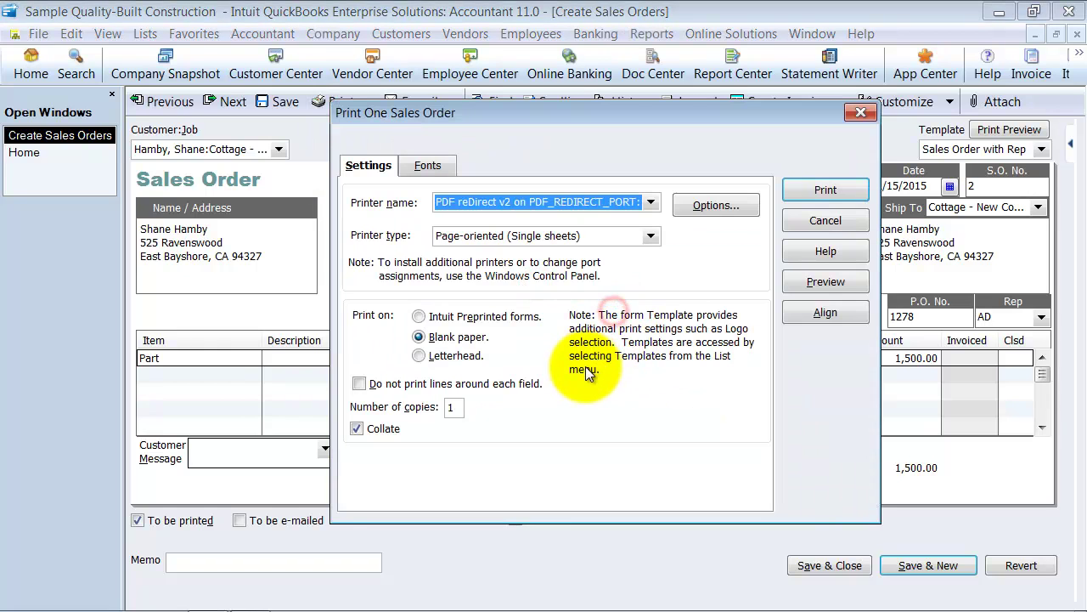
pyautogui.click(651, 202)
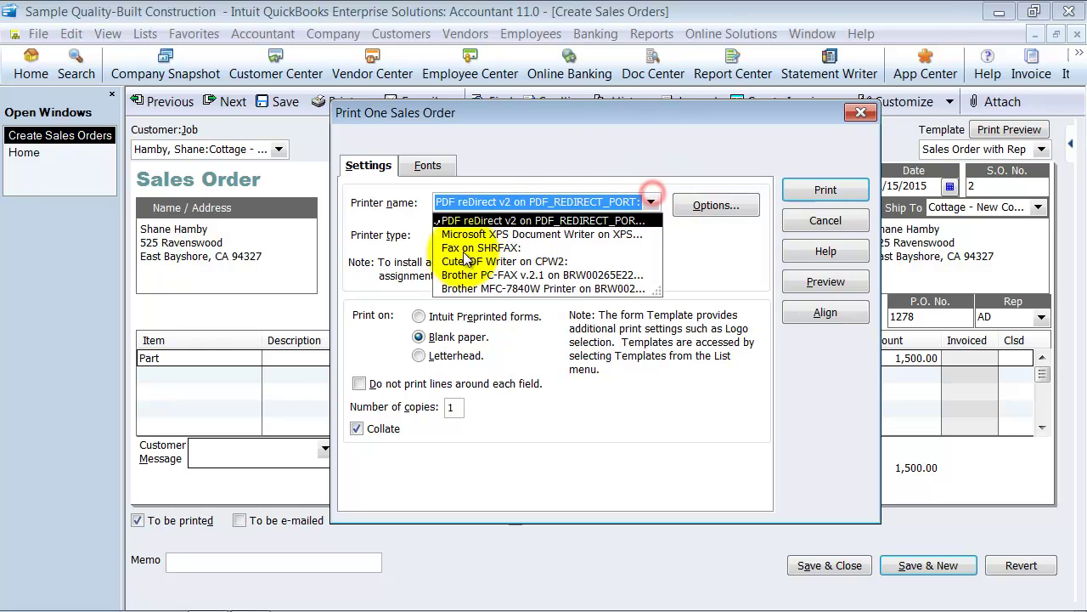
pyautogui.click(463, 267)
pyautogui.click(822, 190)
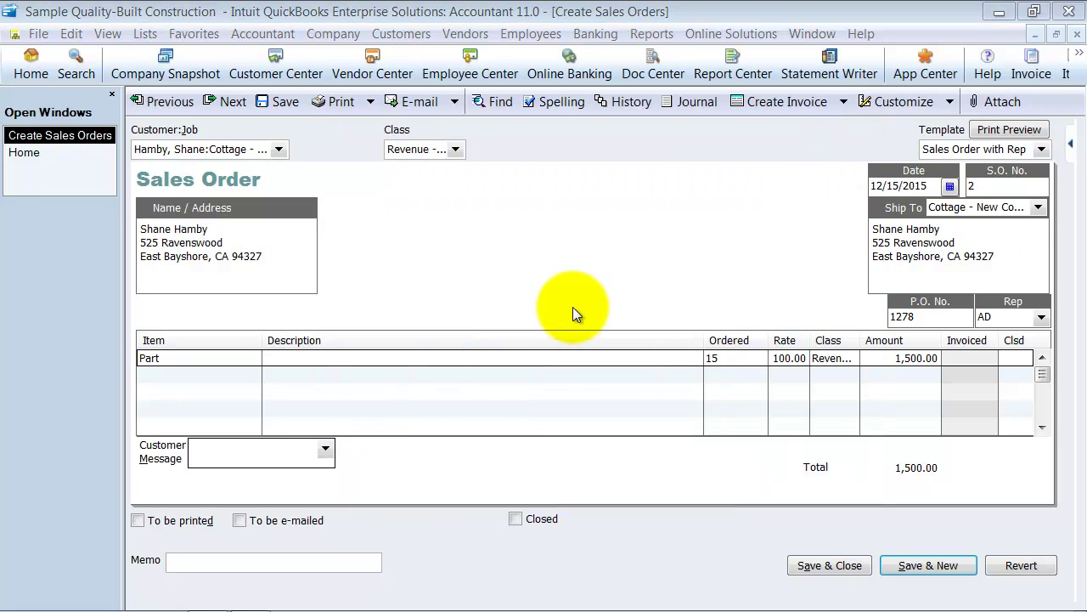
pyautogui.click(442, 348)
pyautogui.moveTo(443, 347); pyautogui.dragTo(333, 347)
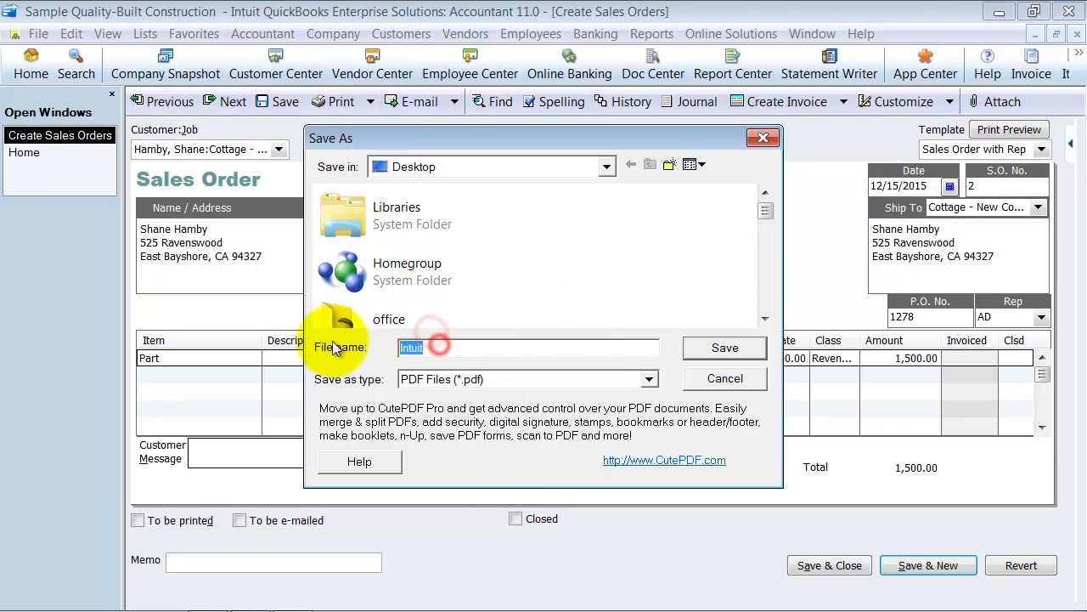
pyautogui.click(751, 354)
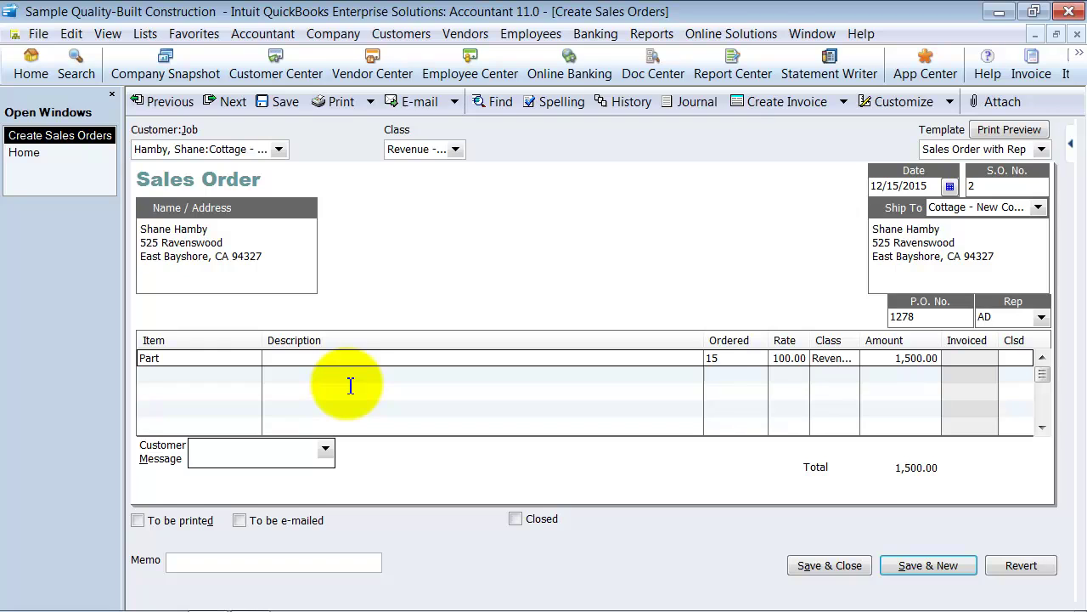
# Step: Print the pick list to CutePDF Writer, naming the PDF file pick
pyautogui.click(371, 101)
pyautogui.click(367, 217)
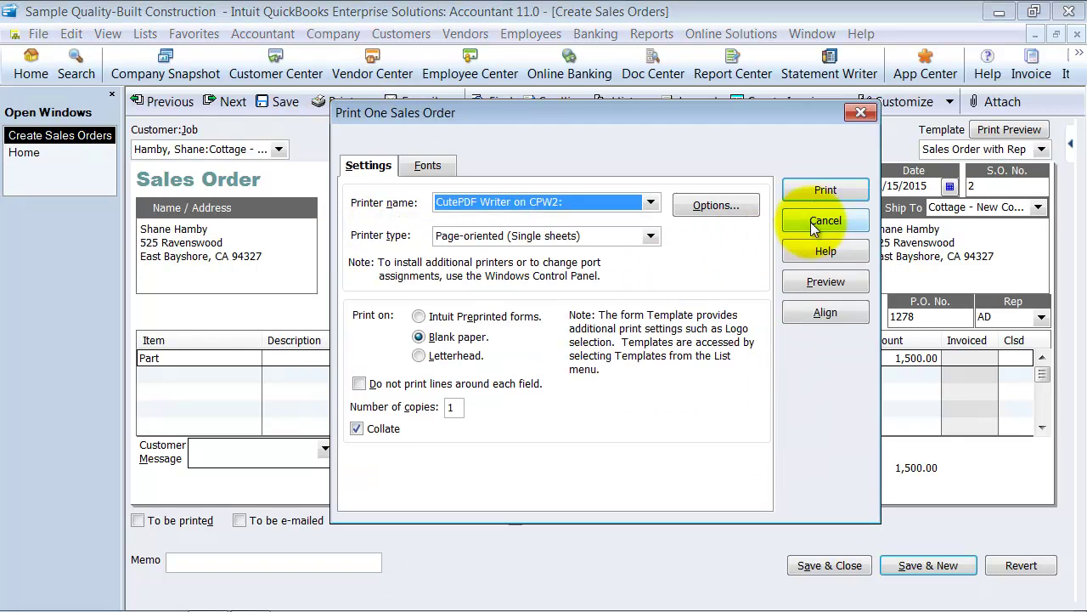
pyautogui.click(797, 187)
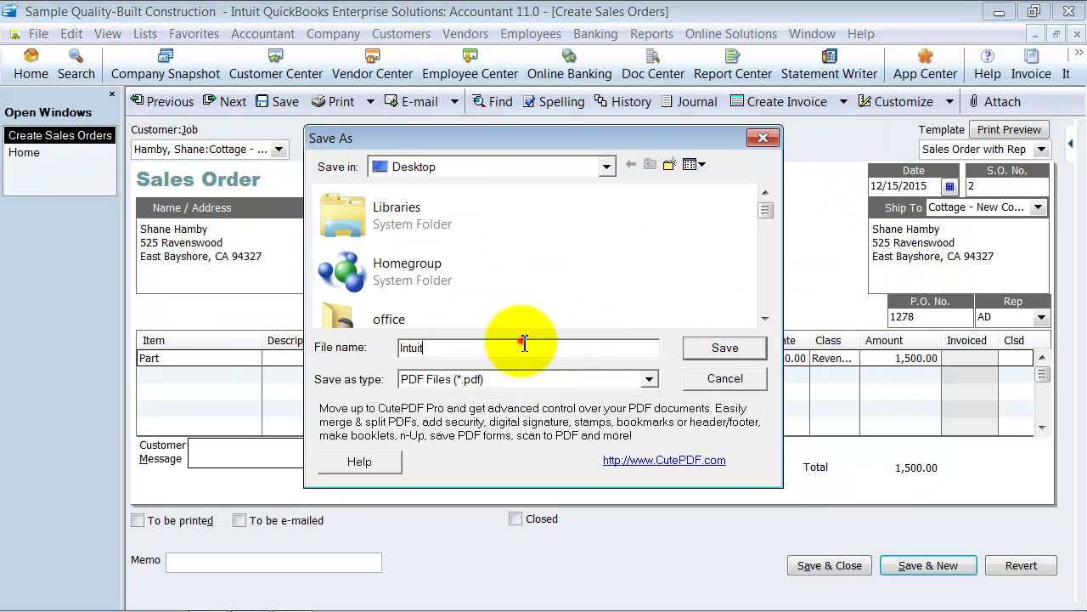
pyautogui.doubleClick(521, 347)
pyautogui.write('pic')
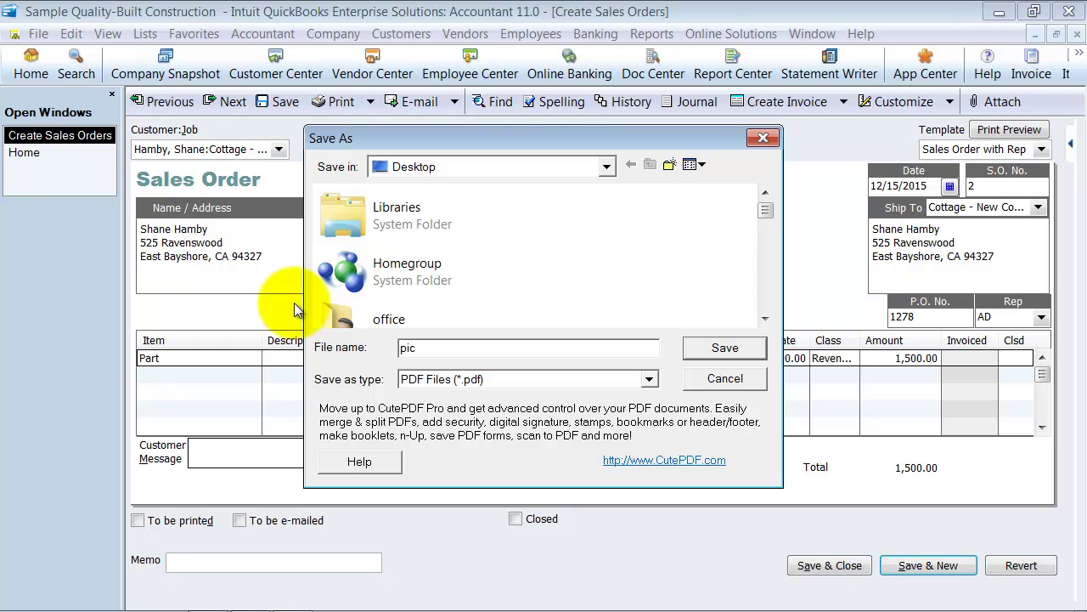
pyautogui.write('k')
pyautogui.click(724, 348)
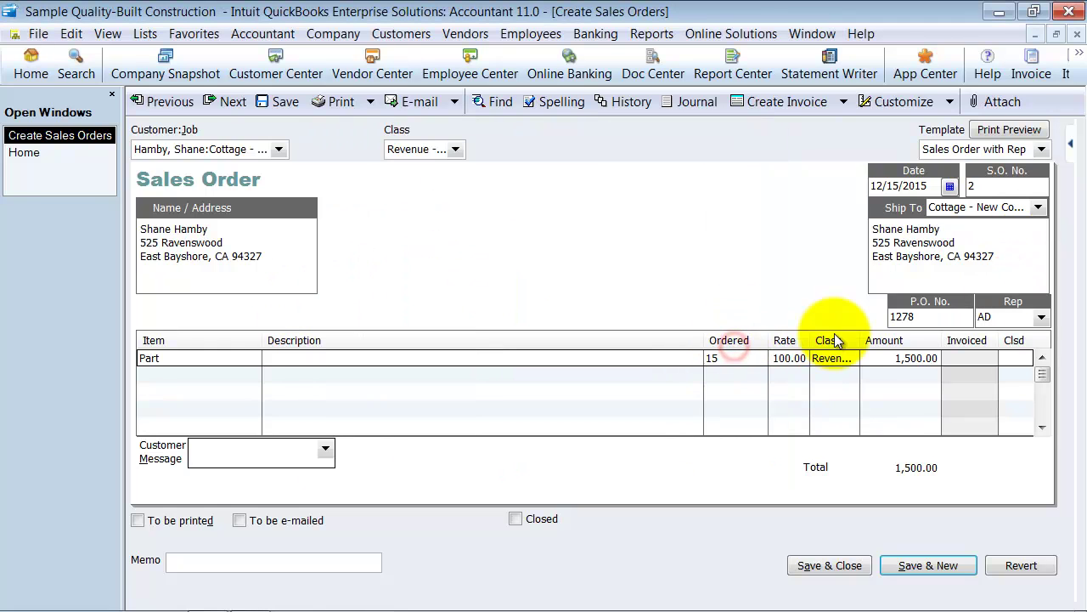
pyautogui.click(369, 101)
pyautogui.click(347, 128)
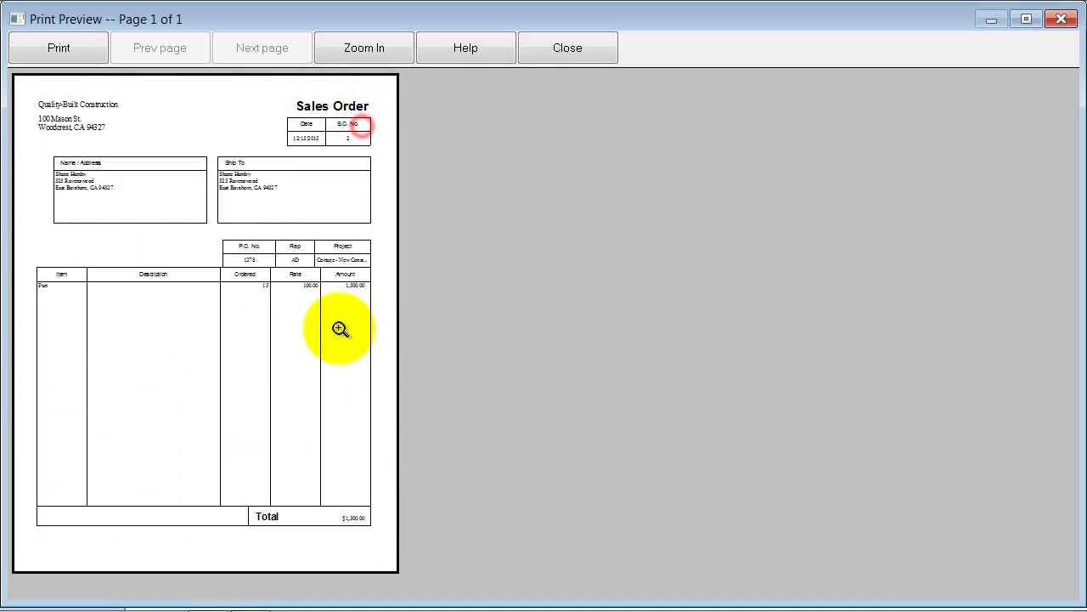
pyautogui.click(321, 338)
pyautogui.click(1063, 101)
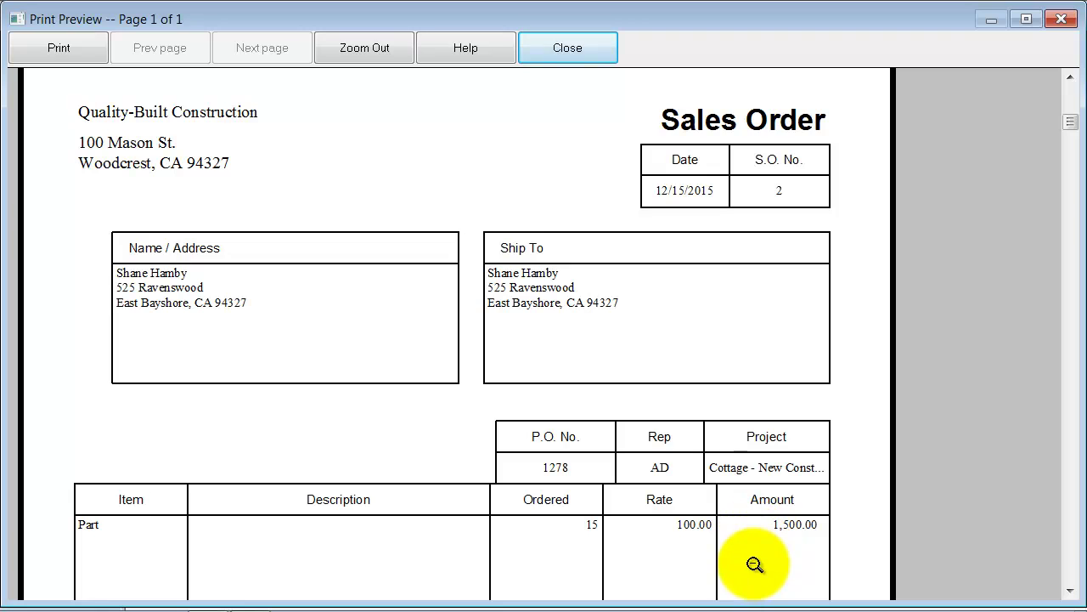
pyautogui.click(1072, 589)
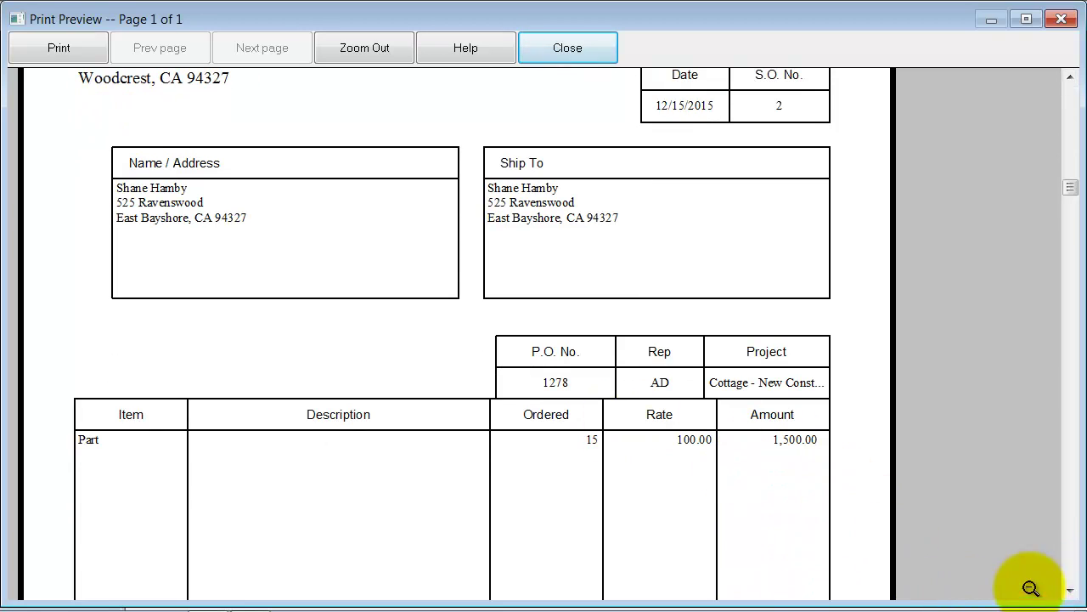
pyautogui.click(1072, 591)
pyautogui.click(1072, 592)
pyautogui.click(1072, 592)
pyautogui.click(1072, 593)
pyautogui.click(1072, 592)
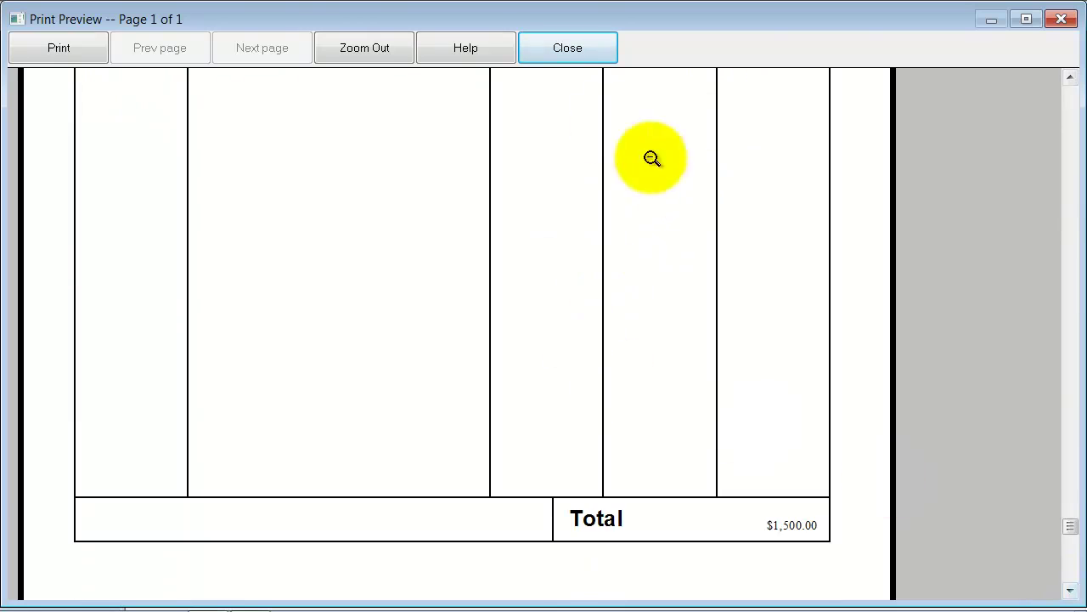
pyautogui.click(561, 53)
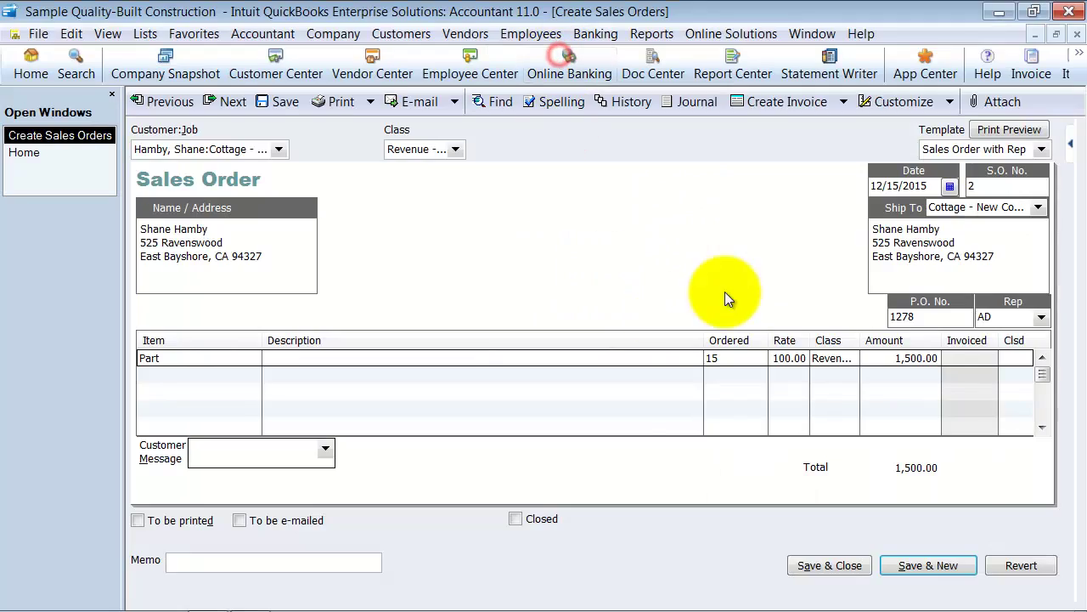
# Step: Open packing.pdf from the desktop in Adobe Reader, review it, and close it
pyautogui.click(995, 16)
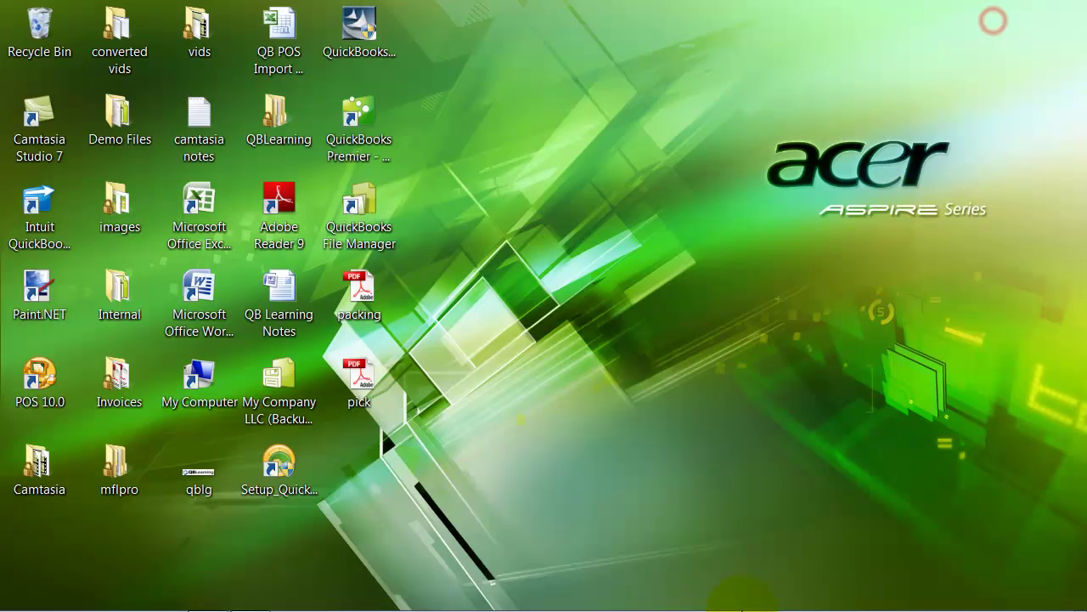
pyautogui.click(355, 289)
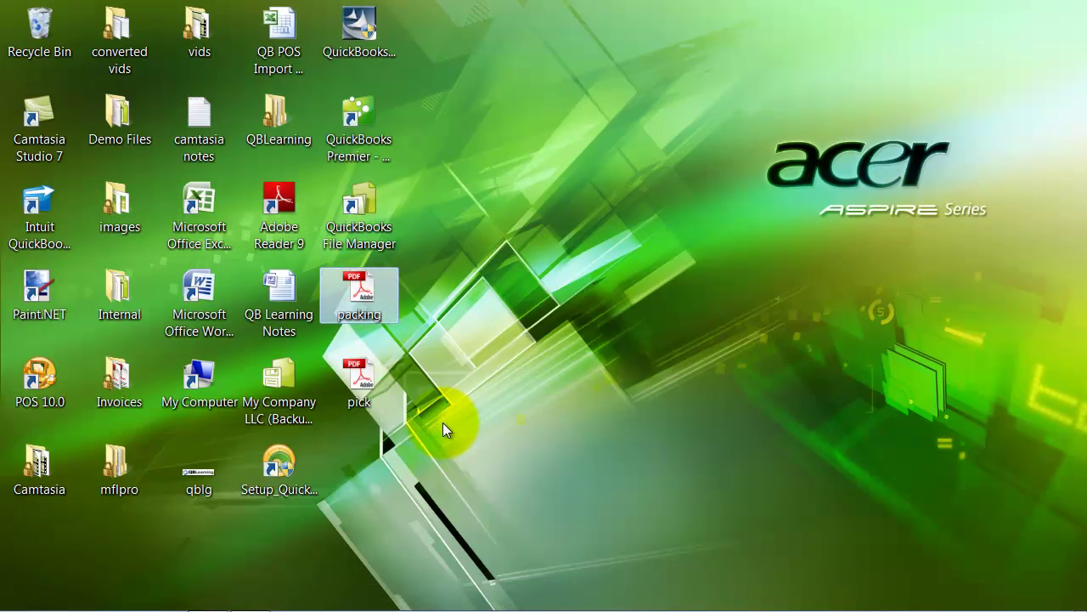
pyautogui.press('Return')
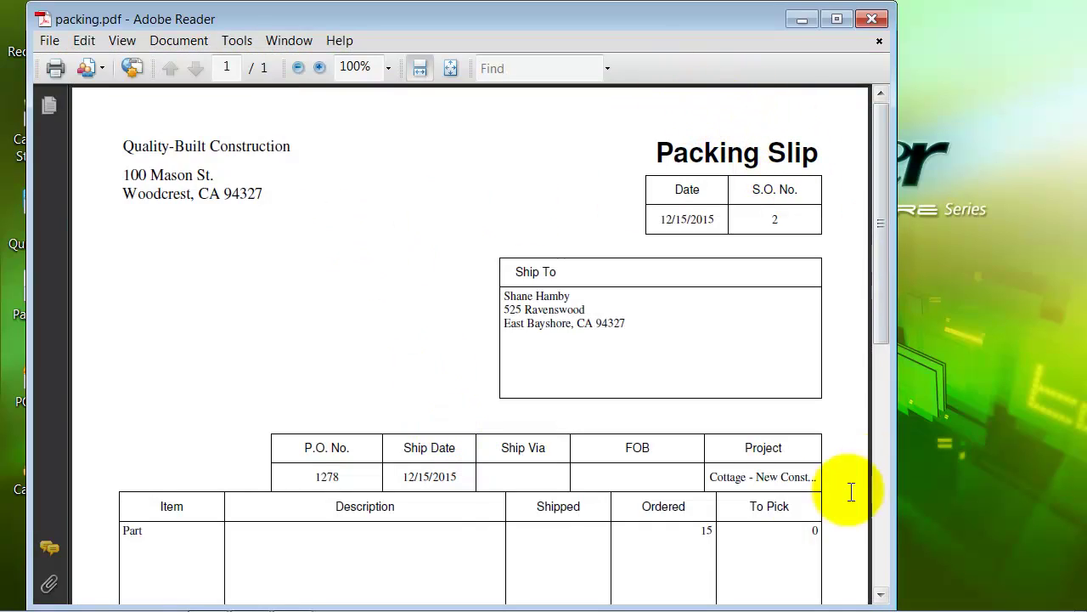
pyautogui.click(155, 524)
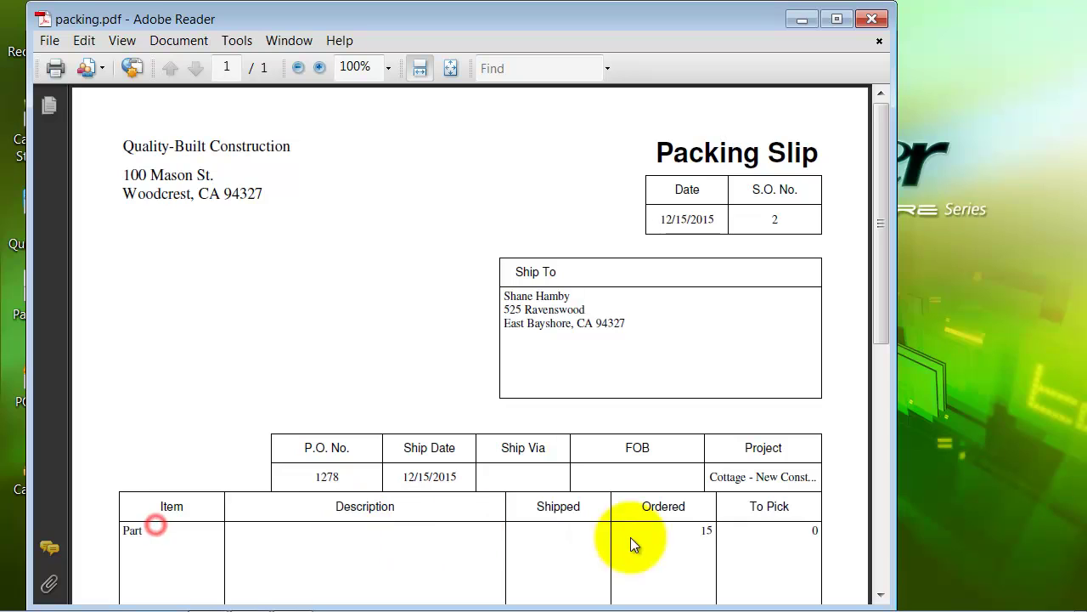
pyautogui.click(673, 532)
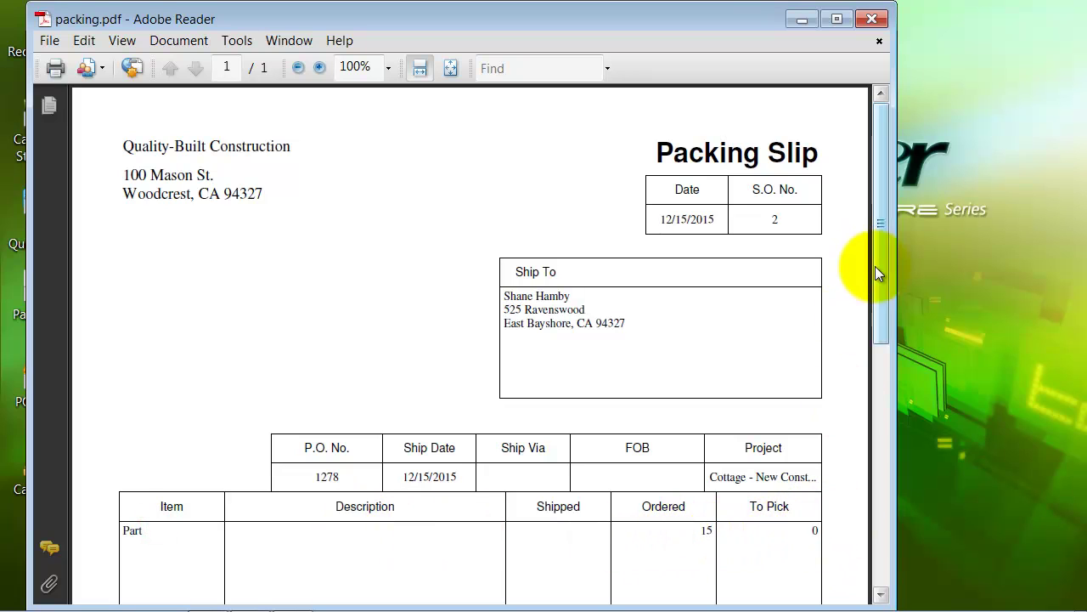
pyautogui.moveTo(878, 269)
pyautogui.mouseDown()
pyautogui.moveTo(924, 497)
pyautogui.moveTo(888, 254)
pyautogui.mouseUp()
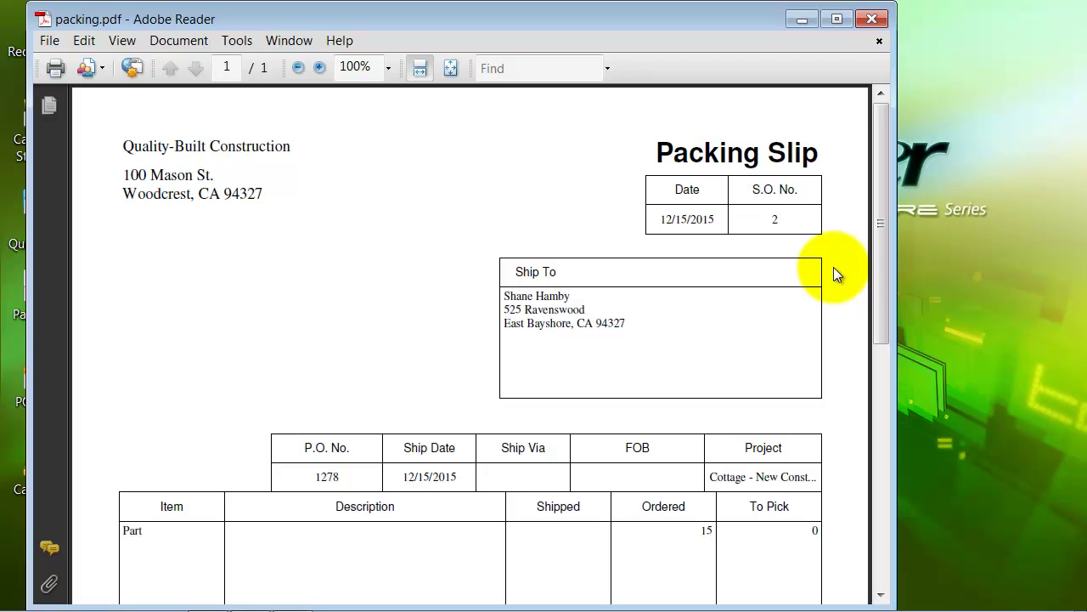
pyautogui.click(878, 20)
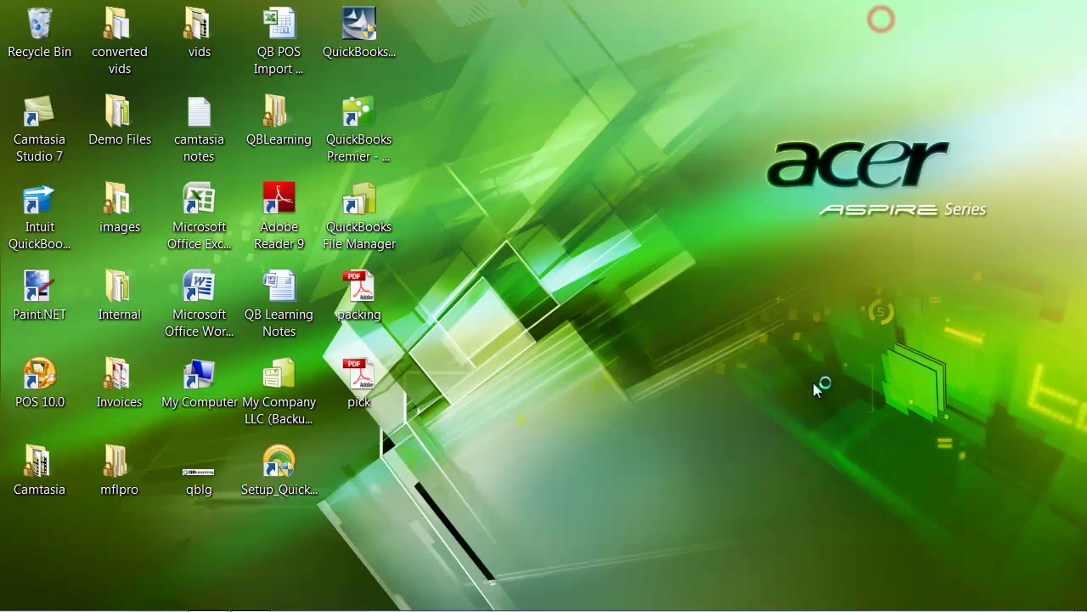
# Step: Open pick.pdf and review the pick list for S.O. No. 2
pyautogui.doubleClick(360, 376)
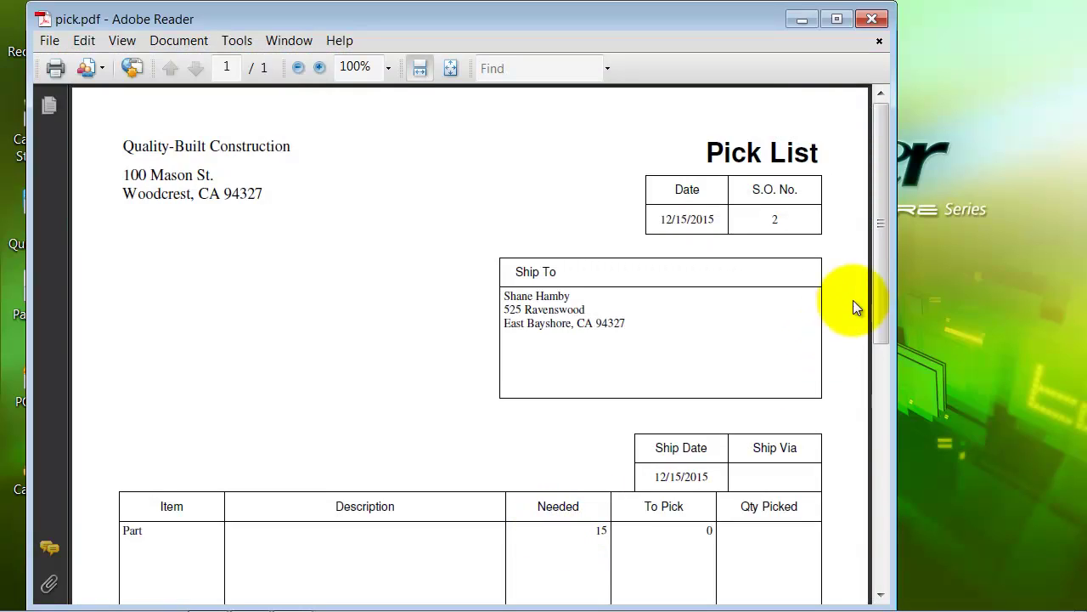
pyautogui.click(879, 222)
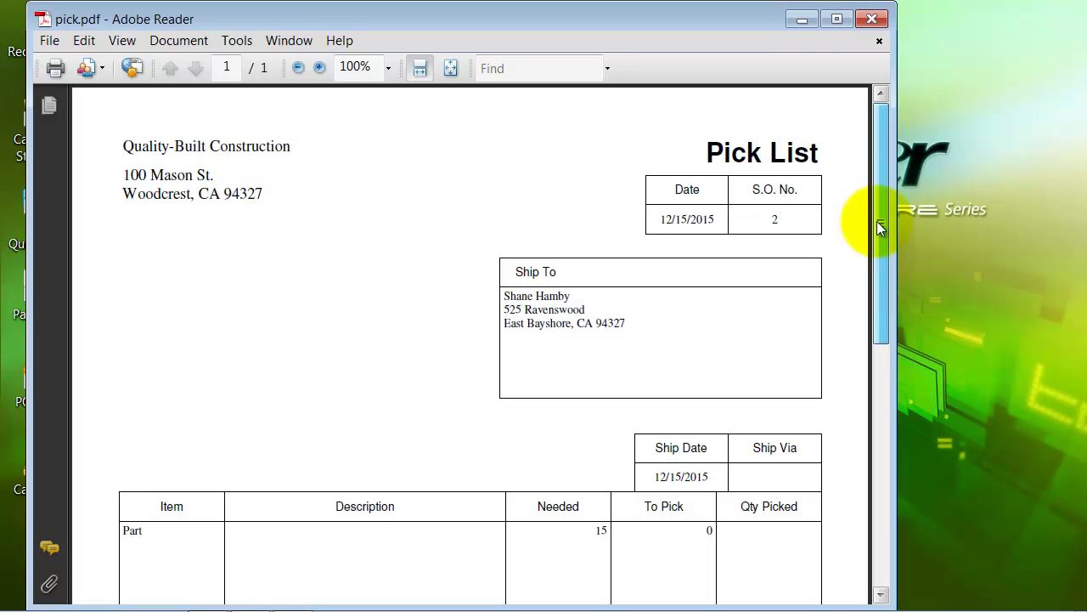
pyautogui.moveTo(879, 224); pyautogui.dragTo(851, 206)
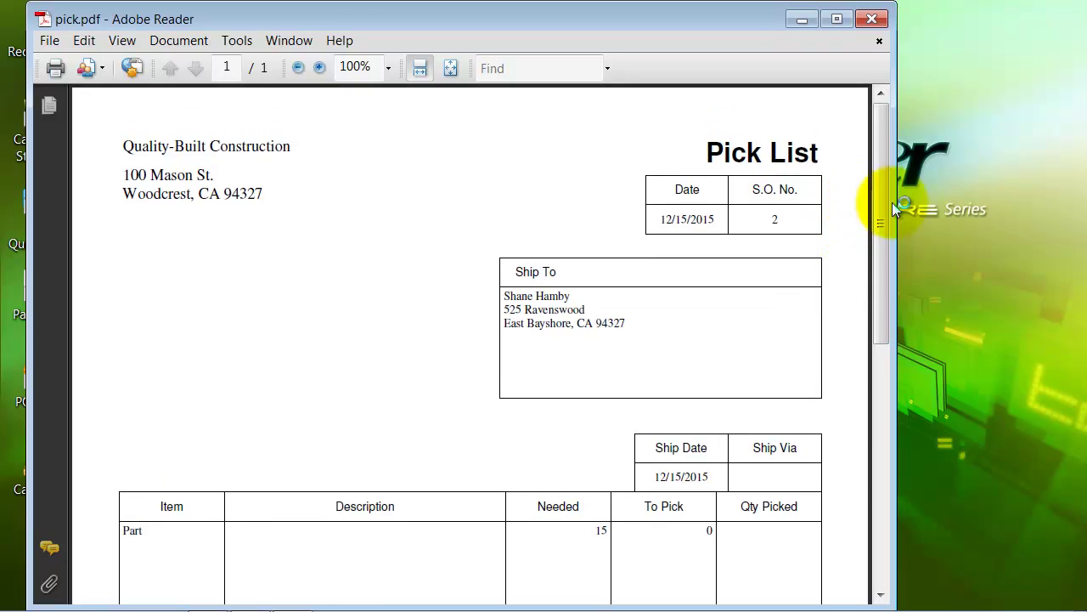
# Step: Return to sales order 2 and record it while creating a purchase order from it
pyautogui.click(870, 19)
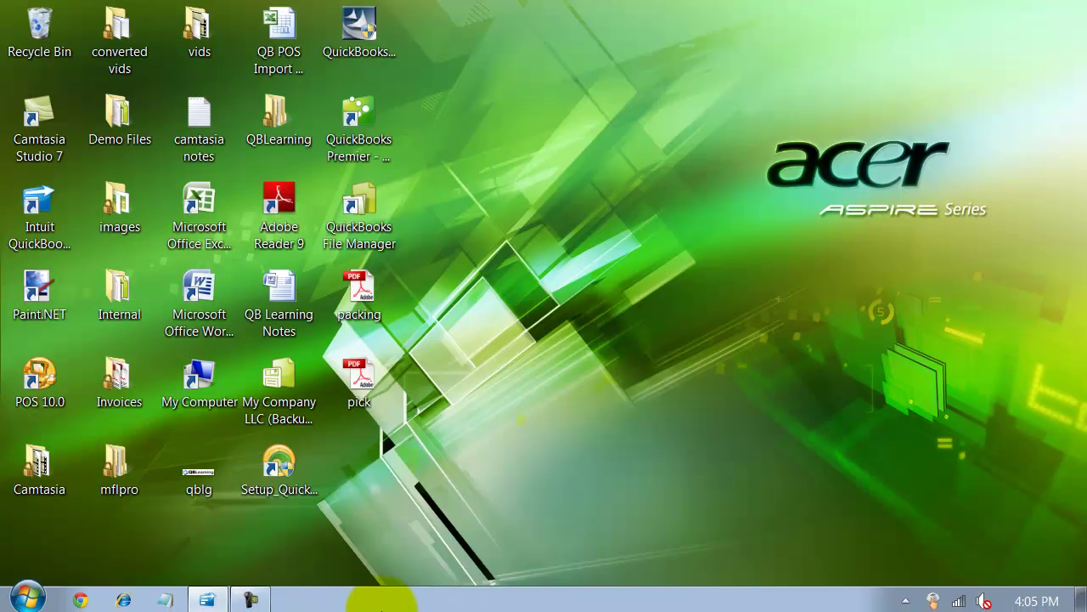
pyautogui.click(212, 594)
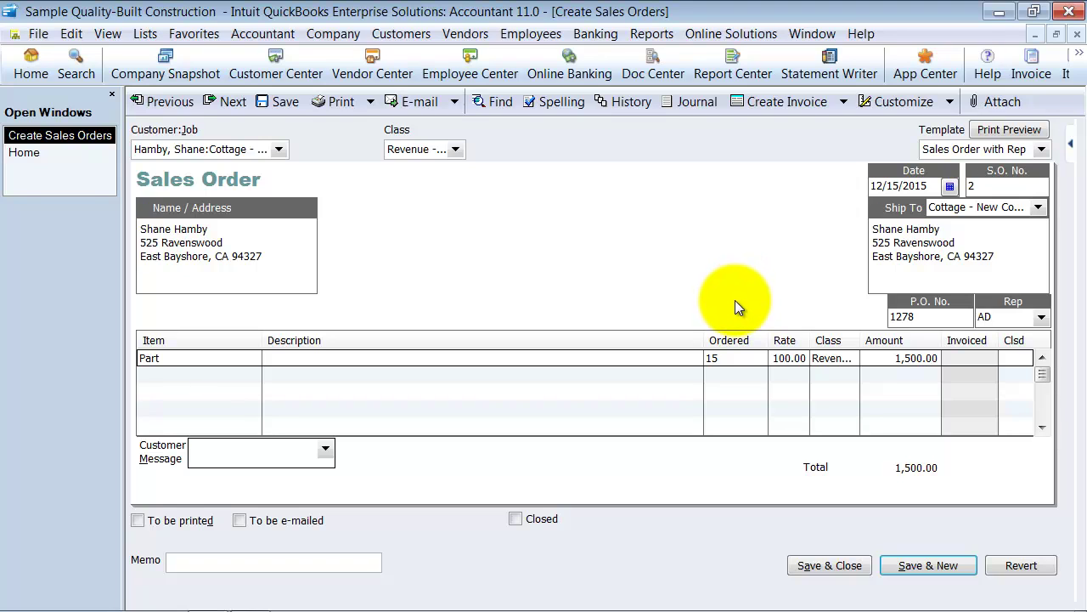
pyautogui.click(226, 371)
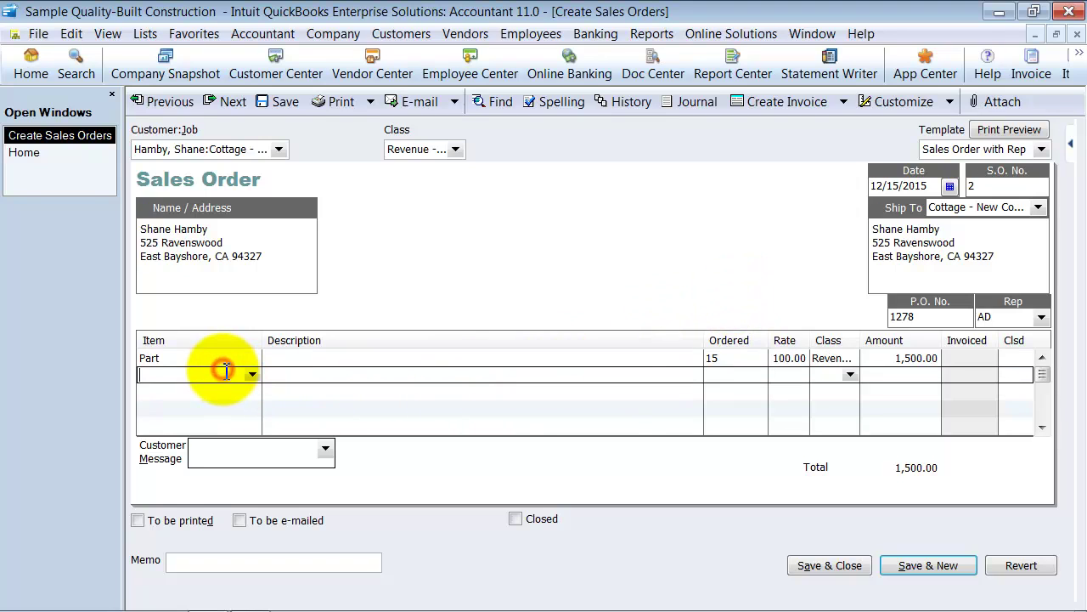
pyautogui.click(842, 101)
pyautogui.click(776, 151)
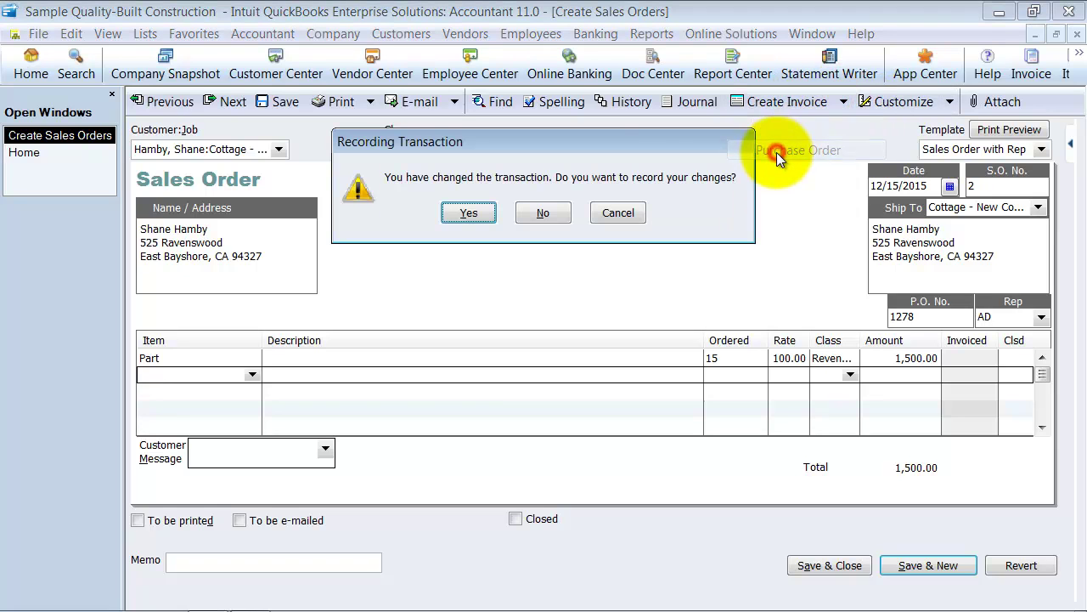
pyautogui.click(470, 214)
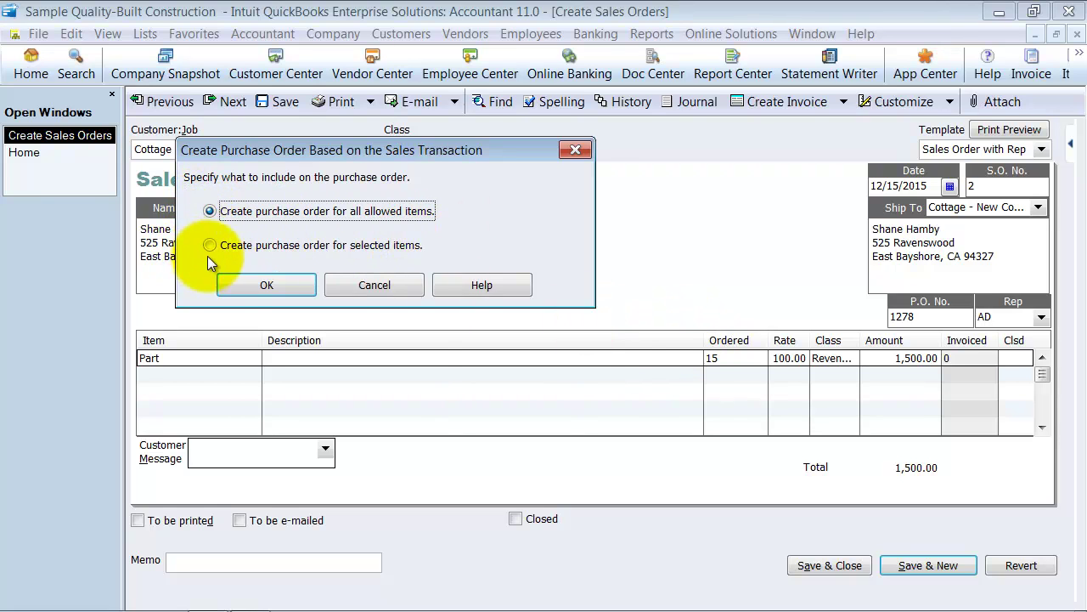
# Step: Draft a Begle Heating & Air purchase order with Part at 10.00, update the cost, then discard it
pyautogui.click(233, 283)
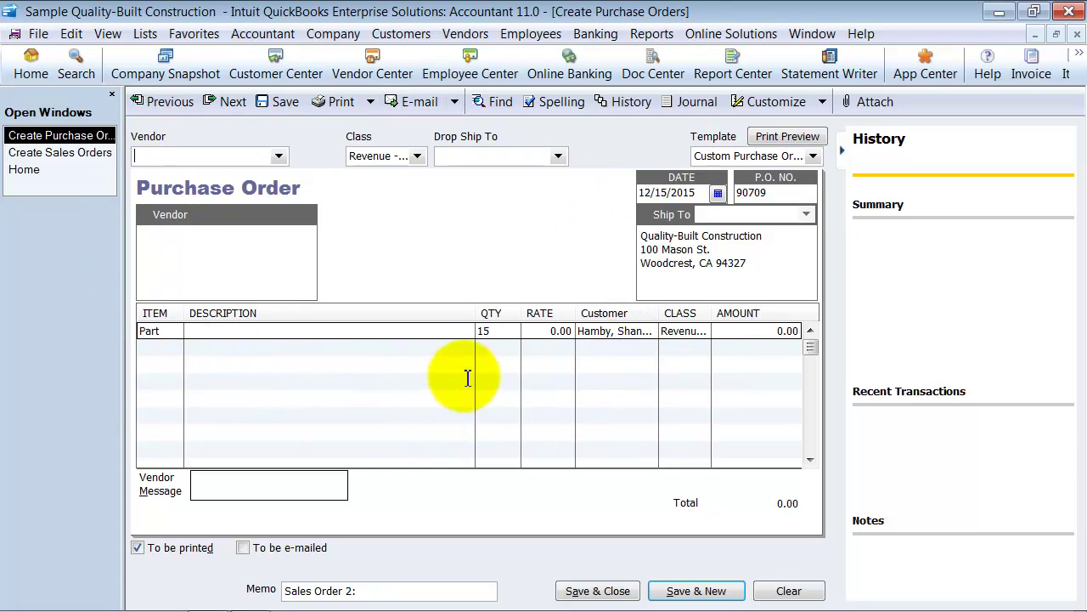
pyautogui.click(279, 156)
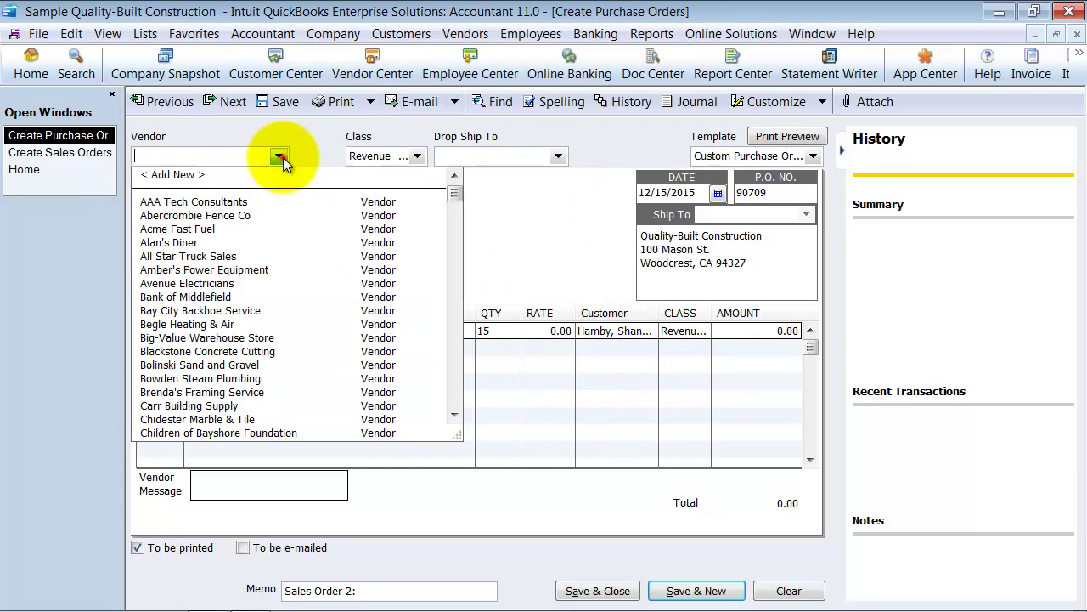
pyautogui.click(204, 326)
pyautogui.click(520, 331)
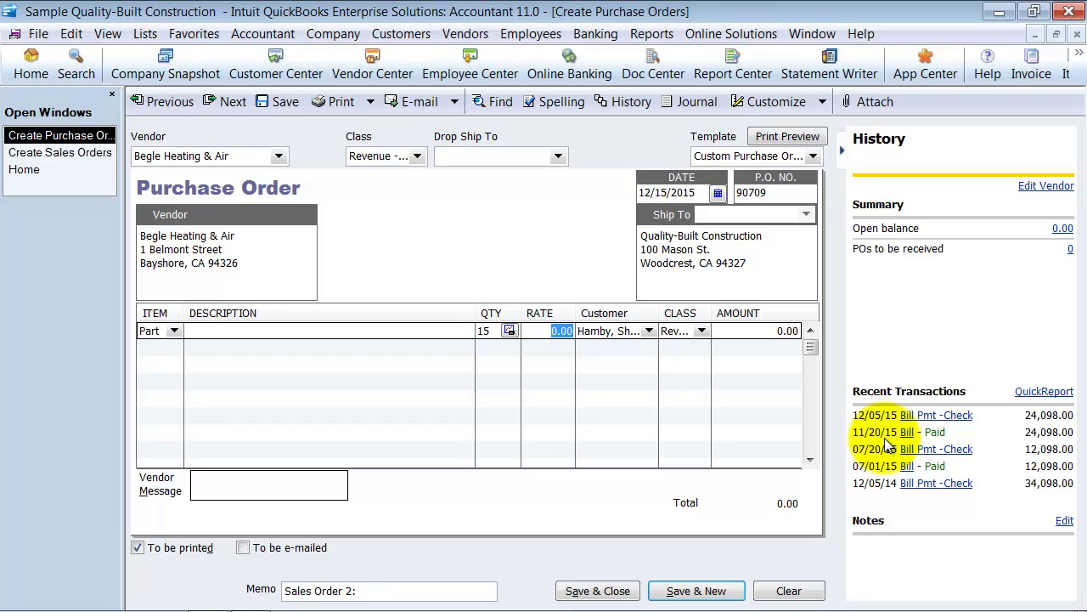
pyautogui.write('10')
pyautogui.press('Tab')
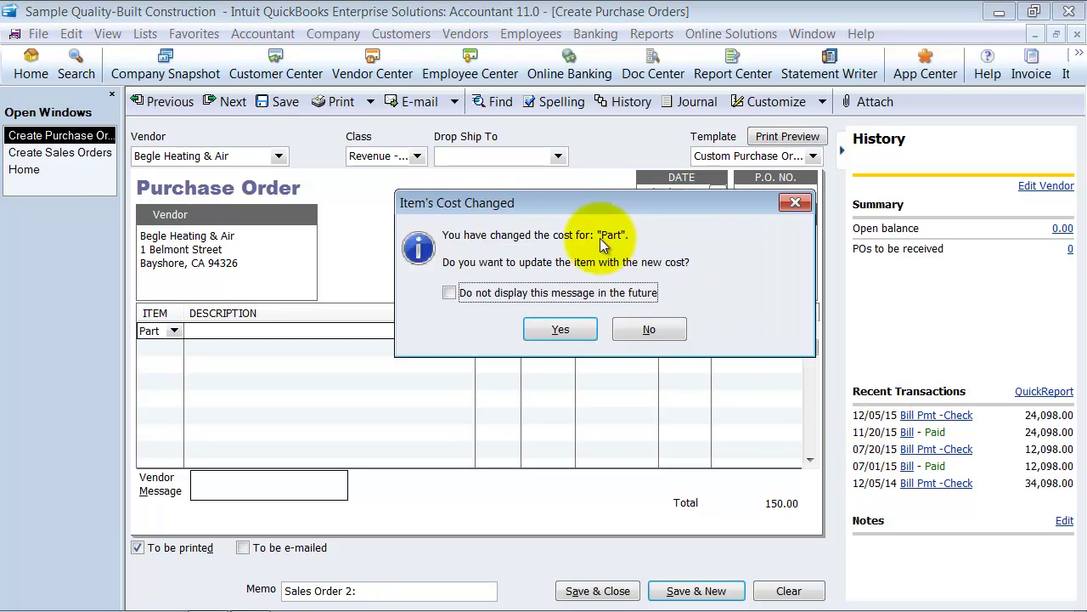
pyautogui.click(560, 329)
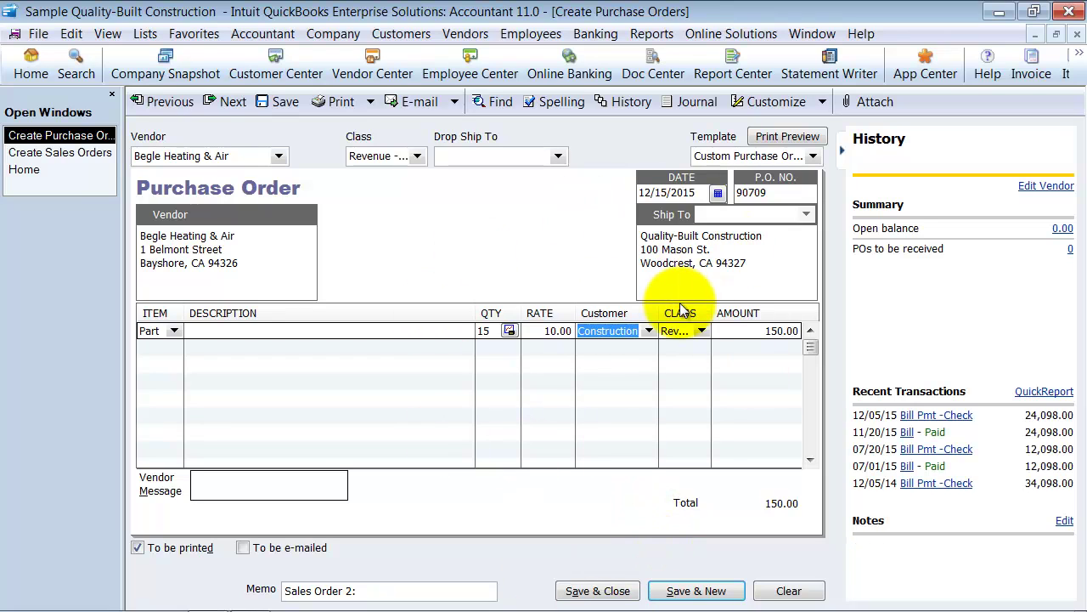
pyautogui.click(1076, 34)
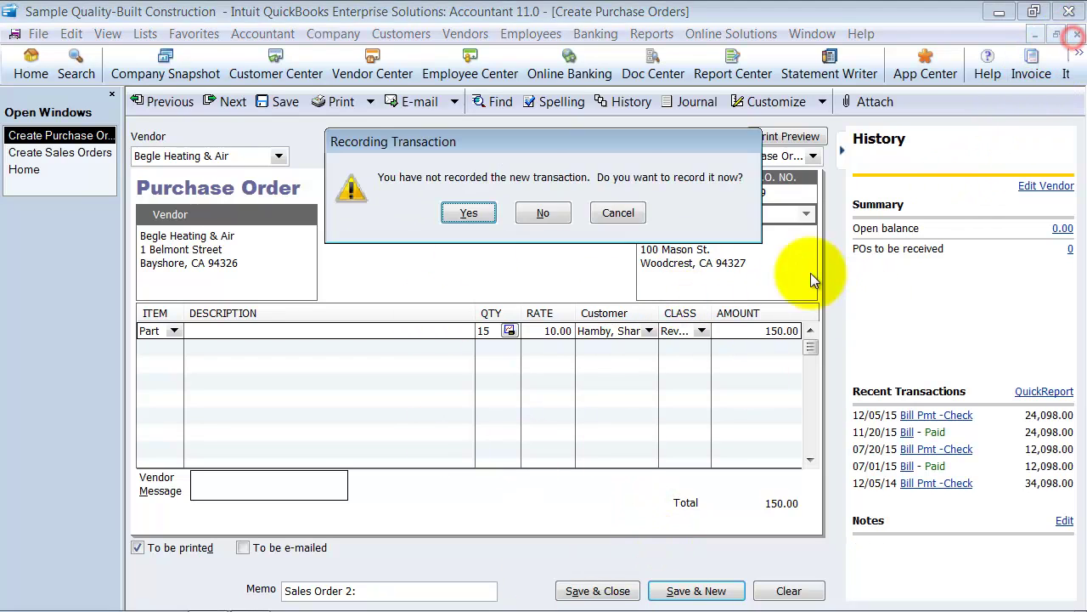
pyautogui.click(536, 214)
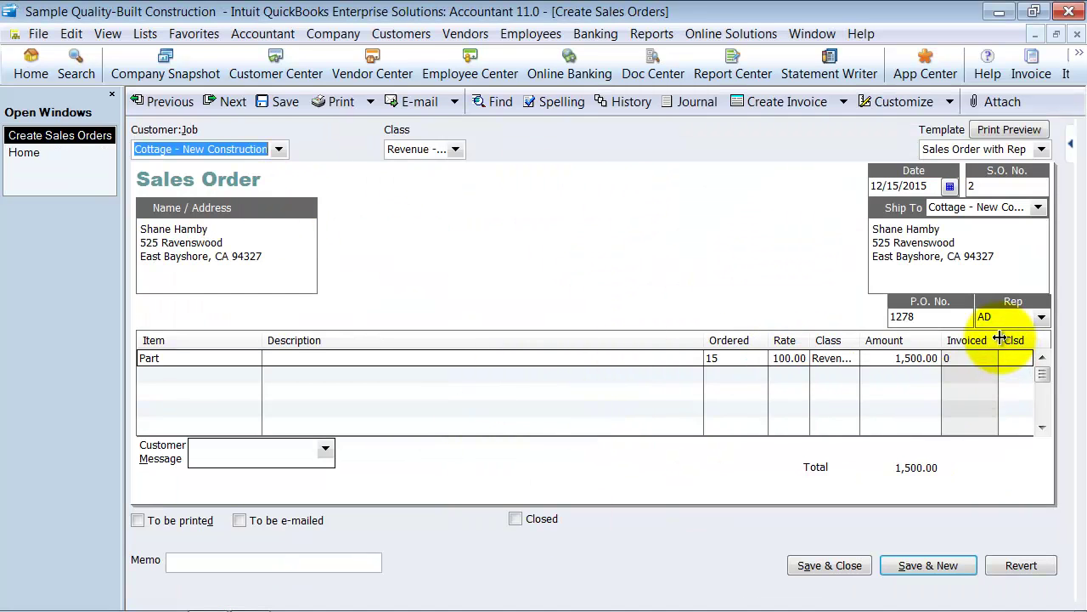
# Step: Narrow the Invoiced and Description columns on the sales order and widen the Clsd column
pyautogui.moveTo(999, 339); pyautogui.dragTo(967, 333)
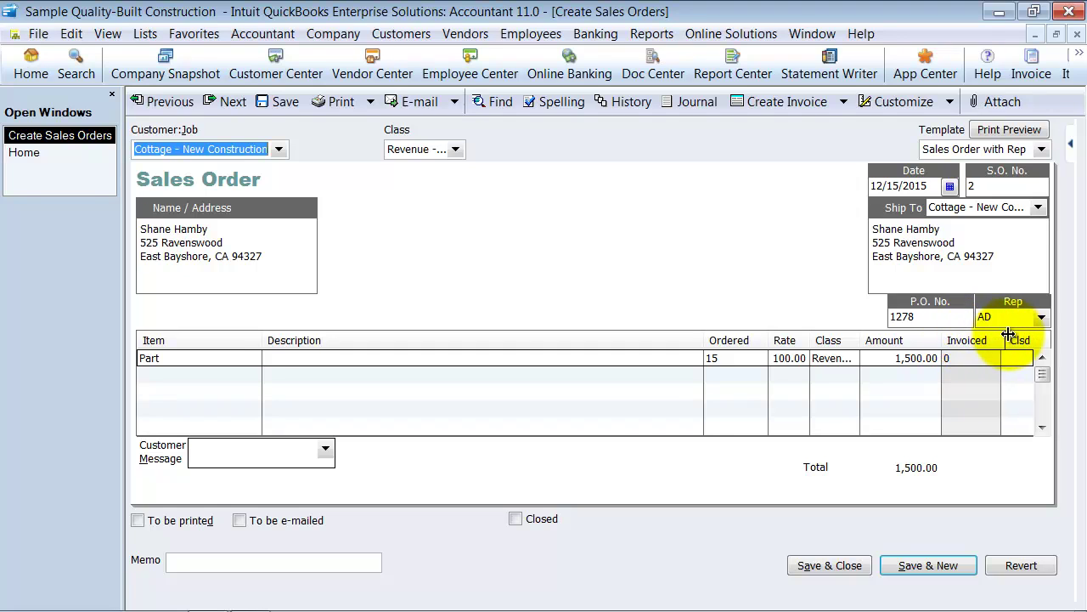
pyautogui.moveTo(1009, 333); pyautogui.dragTo(982, 332)
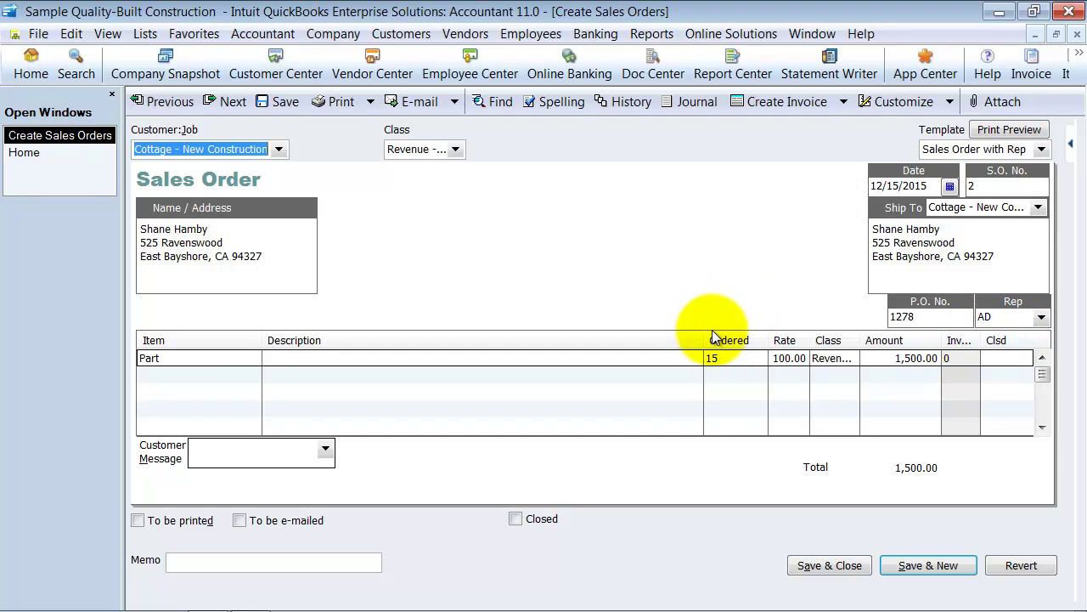
pyautogui.moveTo(710, 331); pyautogui.dragTo(631, 341)
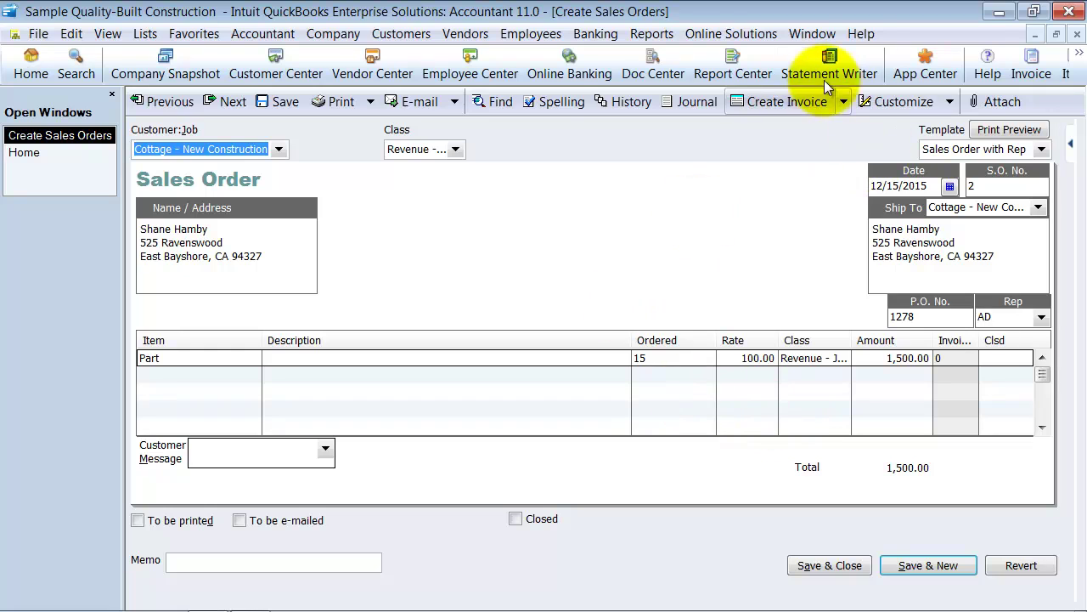
# Step: Create invoice 01-1053 from sales order 2 and narrow its Description column
pyautogui.click(799, 101)
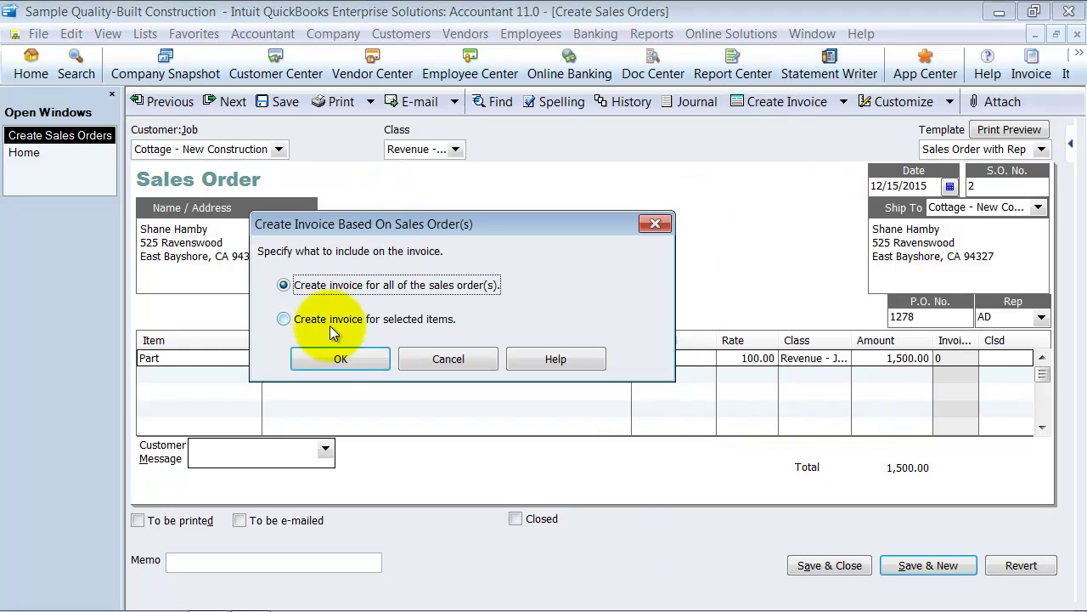
pyautogui.click(340, 358)
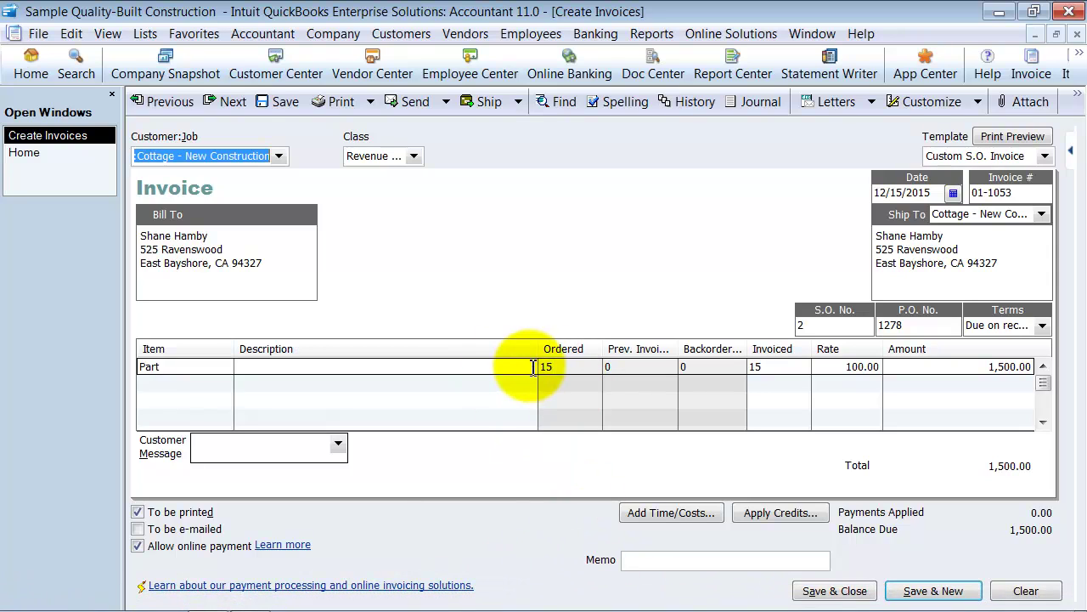
pyautogui.moveTo(538, 348); pyautogui.dragTo(477, 359)
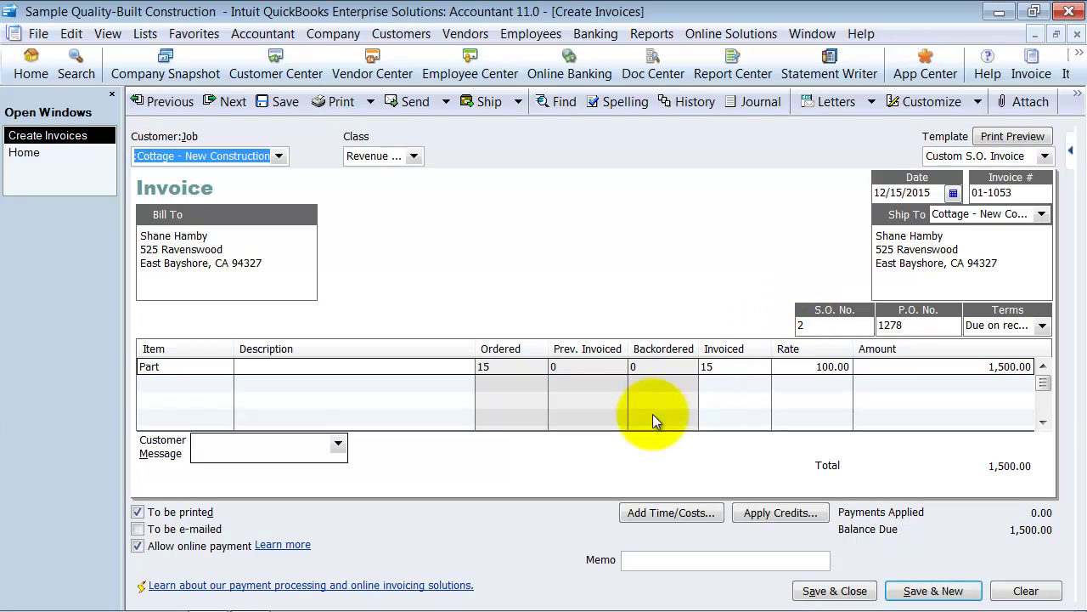
# Step: Invoice 10 of the 15 ordered Parts, leaving 5 backordered for 1,000.00
pyautogui.click(751, 363)
pyautogui.write('10')
pyautogui.press('Tab')
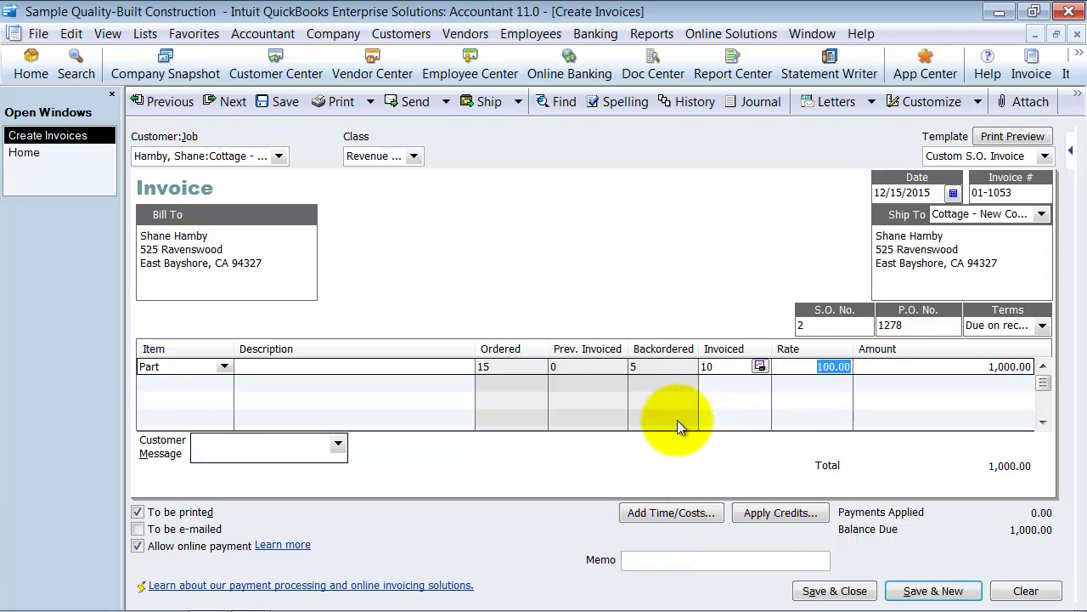
pyautogui.click(731, 365)
pyautogui.click(663, 370)
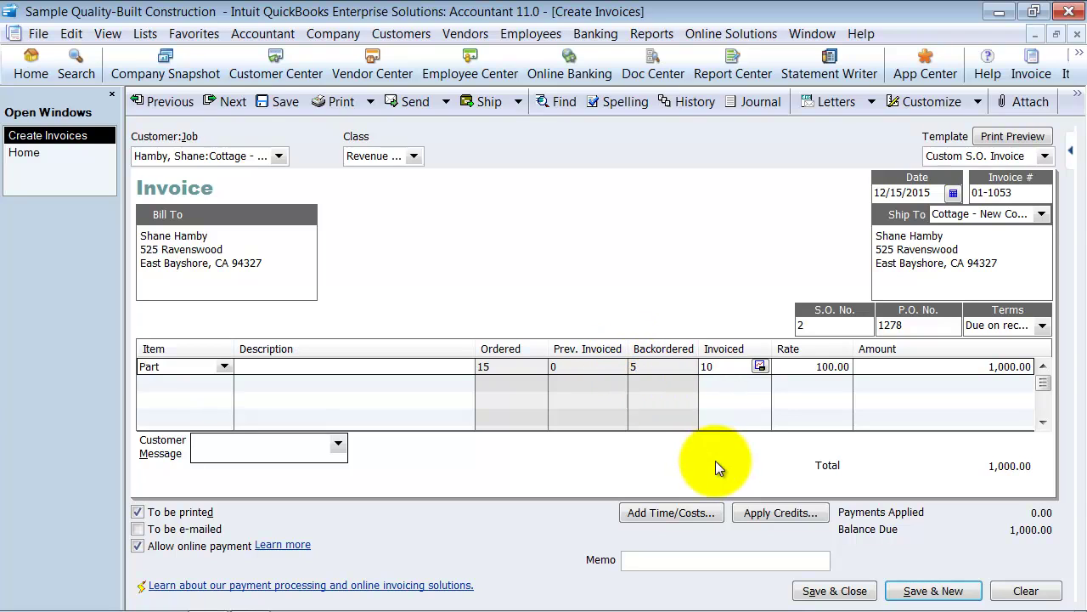
# Step: Preview the printed invoice, then close the preview
pyautogui.click(369, 102)
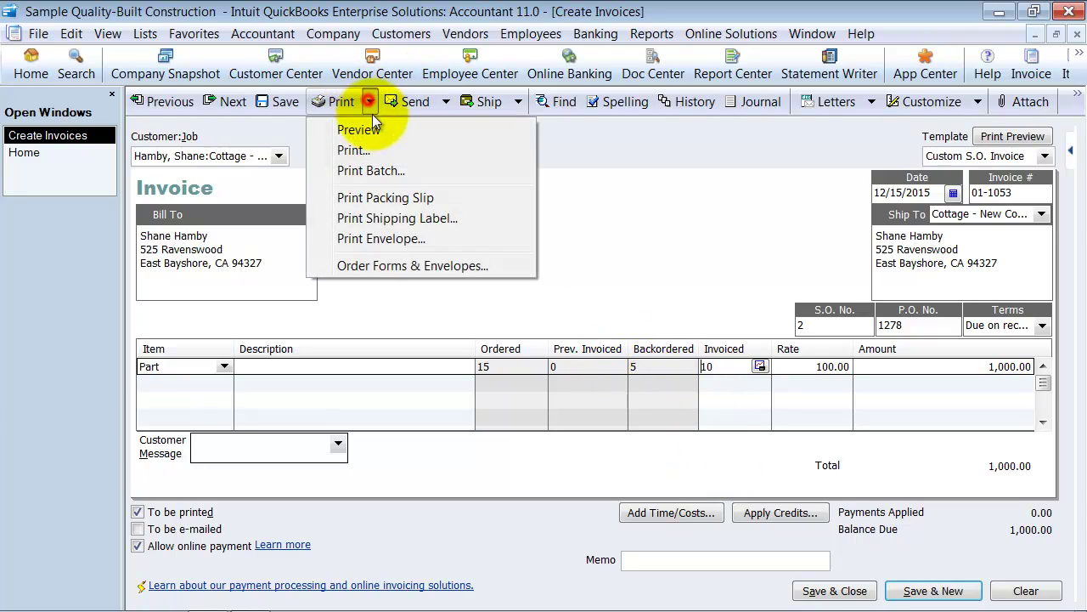
pyautogui.click(369, 129)
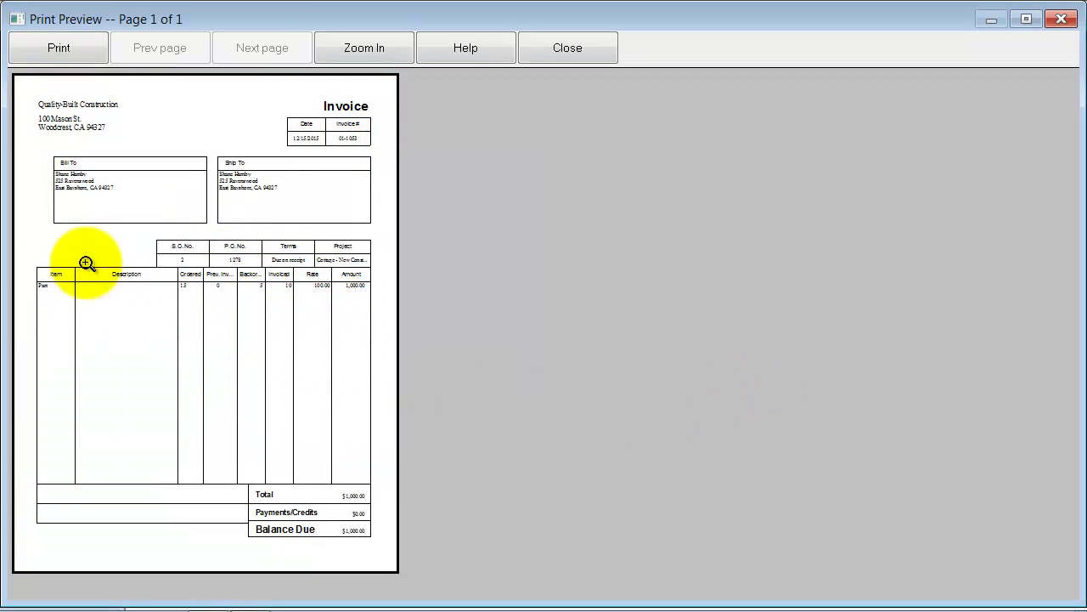
pyautogui.click(598, 48)
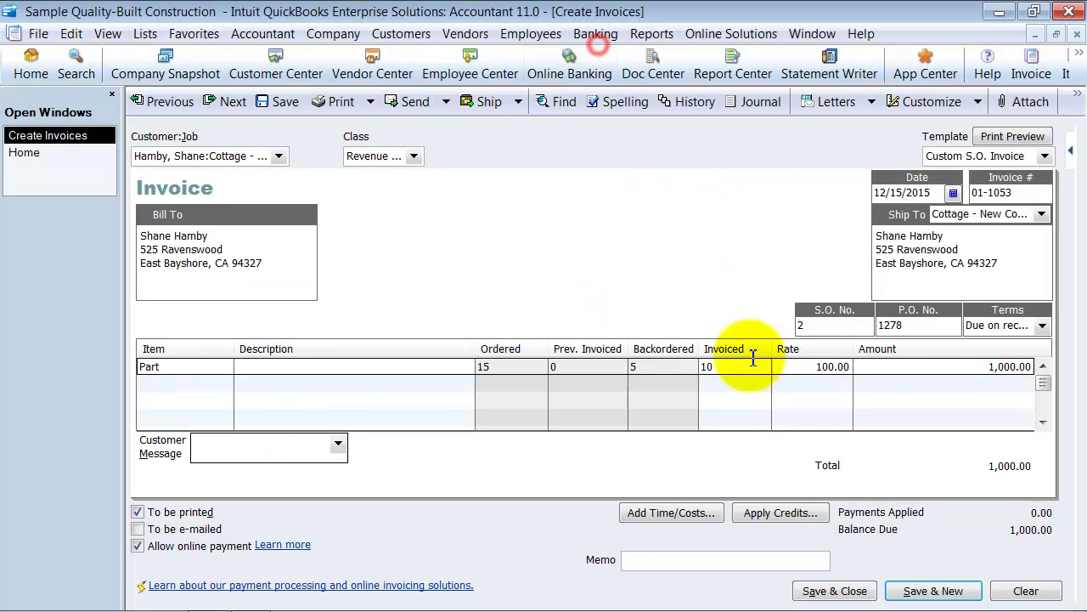
# Step: Save the invoice and list the sales orders under Customer Center transactions
pyautogui.click(840, 590)
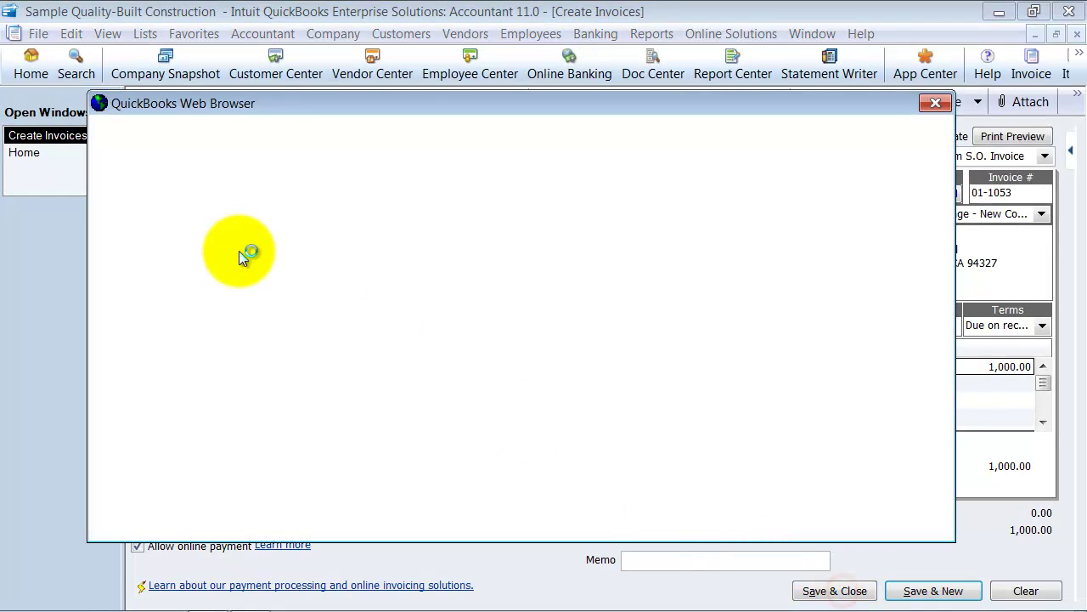
pyautogui.click(932, 103)
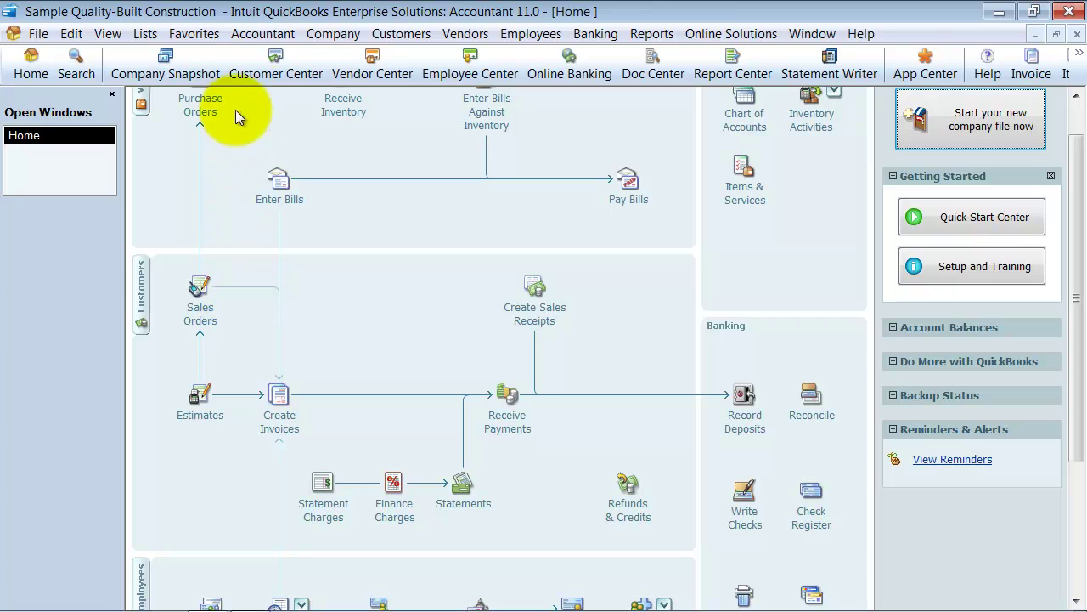
pyautogui.click(298, 73)
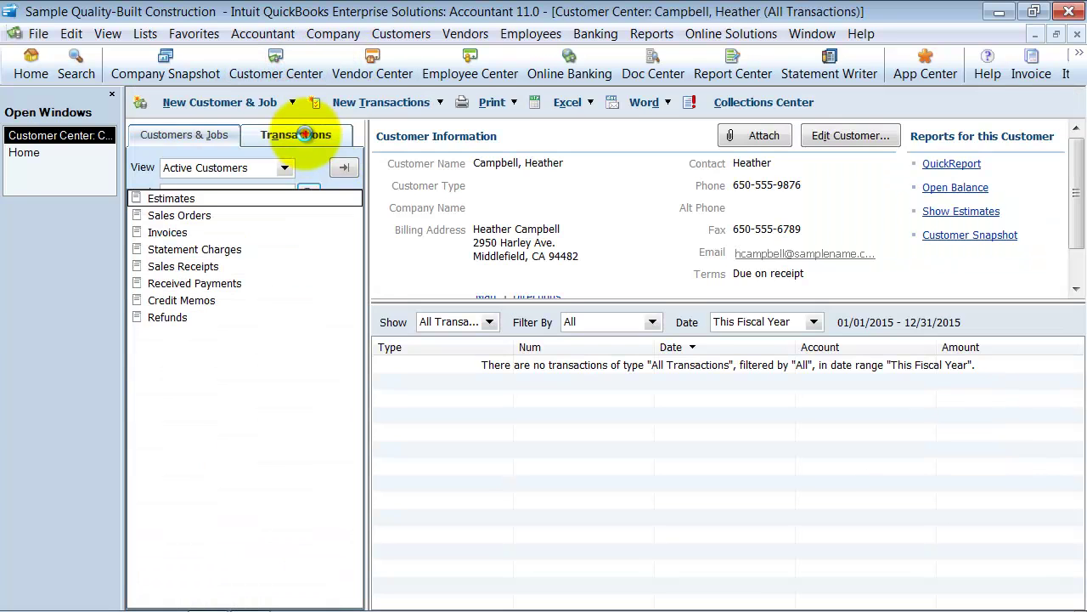
pyautogui.click(305, 133)
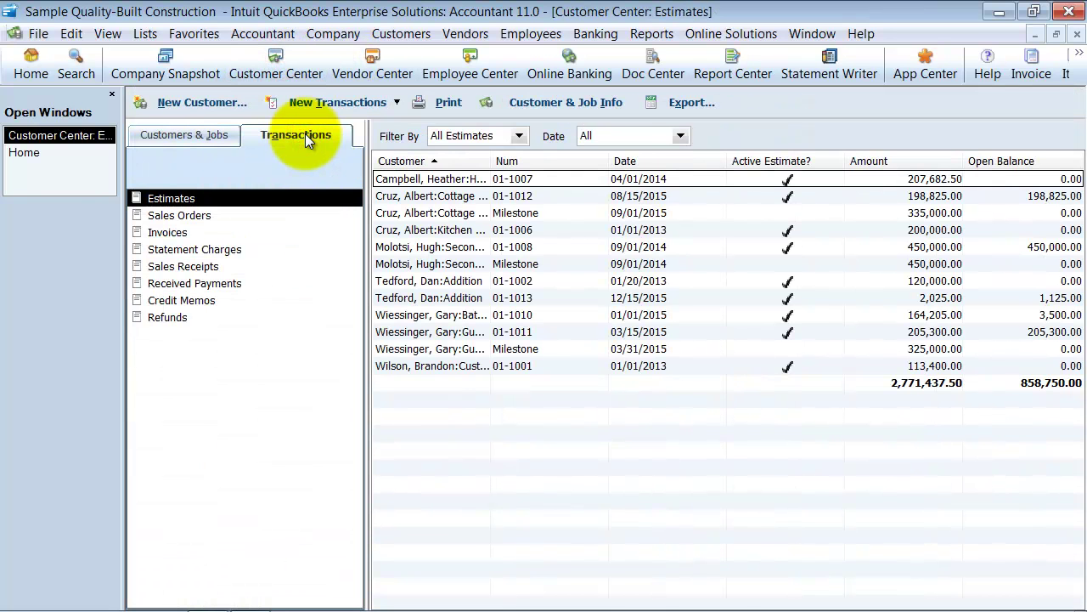
pyautogui.click(195, 219)
# Step: Filter to Open Sales Orders, widen the Customer column, and open the remaining order
pyautogui.click(517, 136)
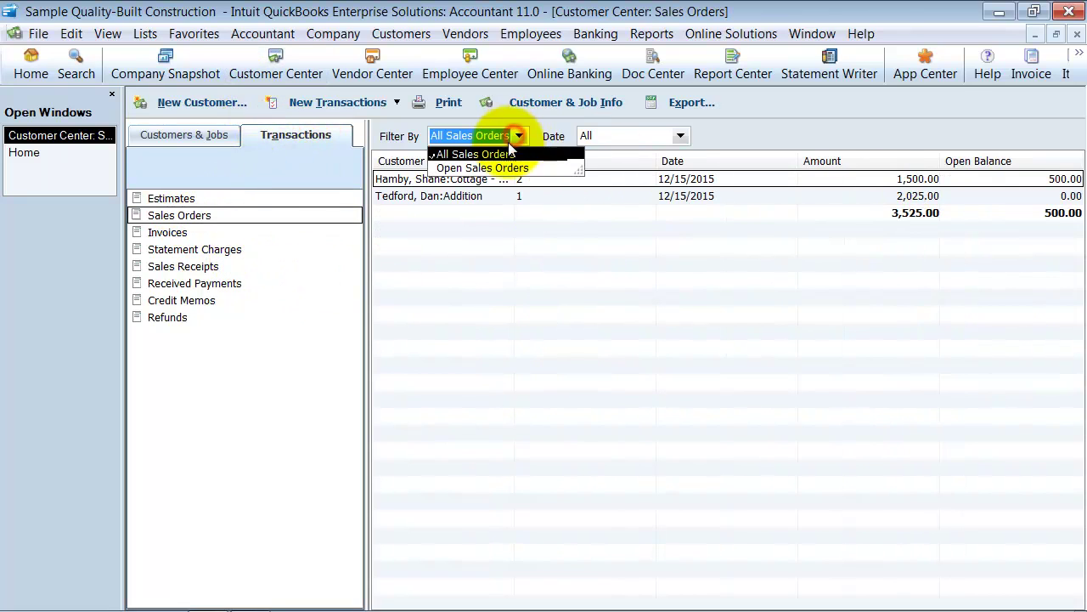
pyautogui.click(490, 168)
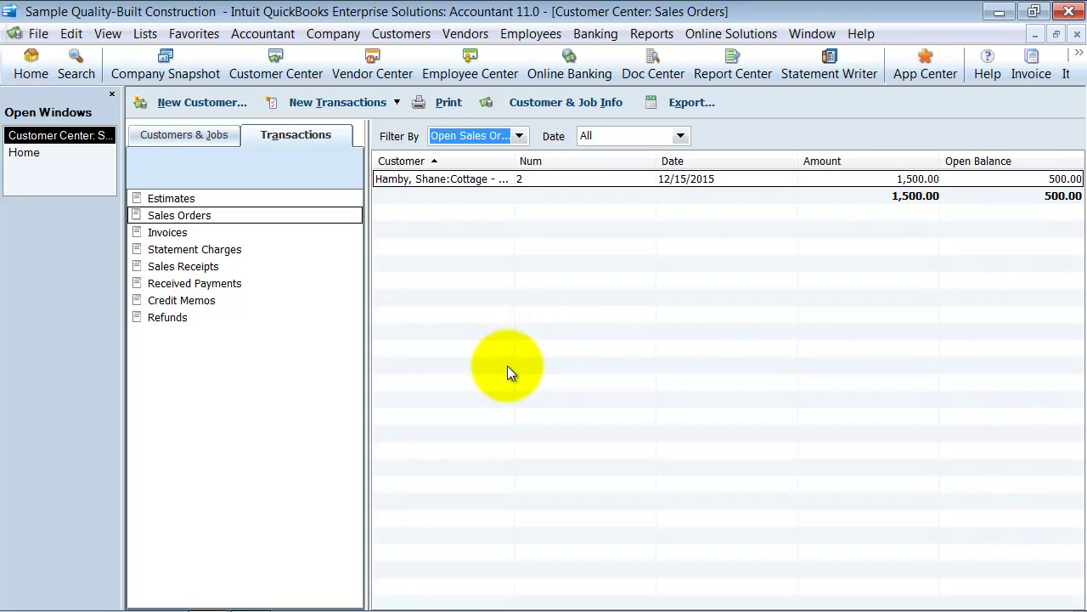
pyautogui.moveTo(514, 161); pyautogui.dragTo(623, 170)
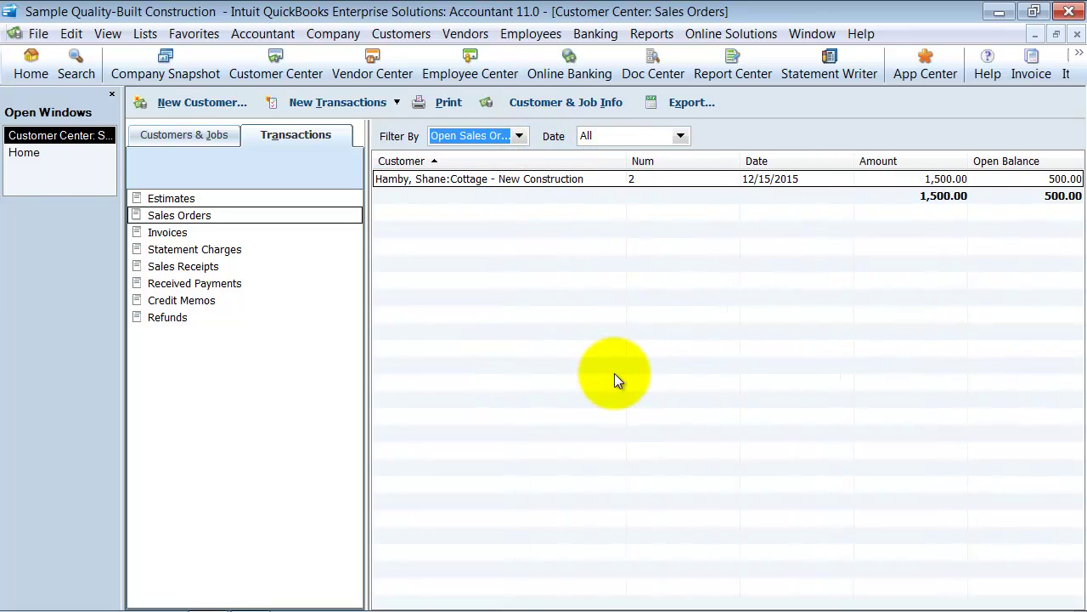
pyautogui.rightClick(684, 160)
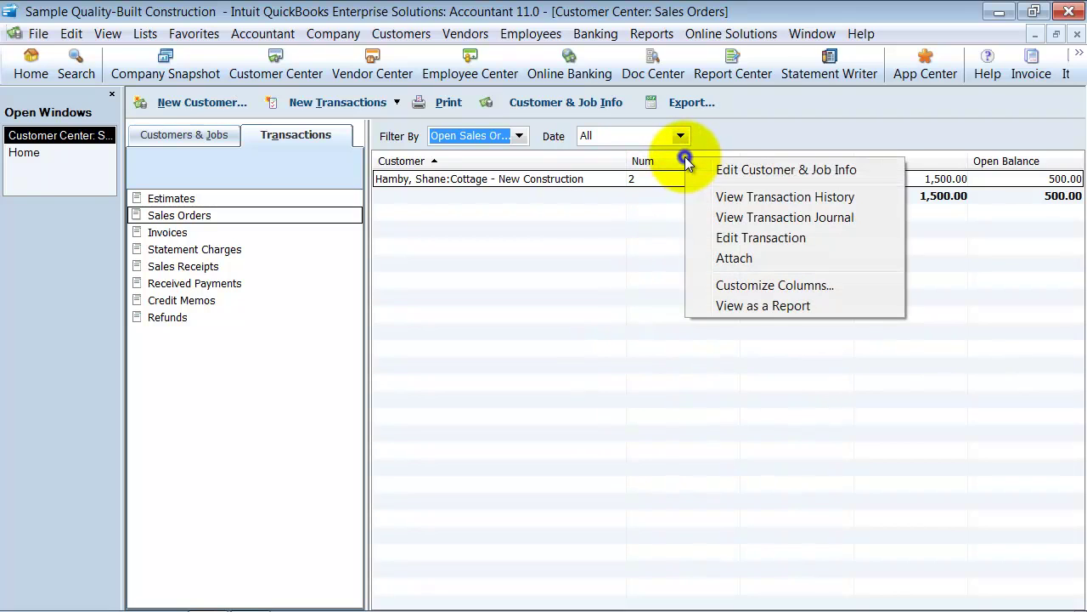
pyautogui.click(731, 284)
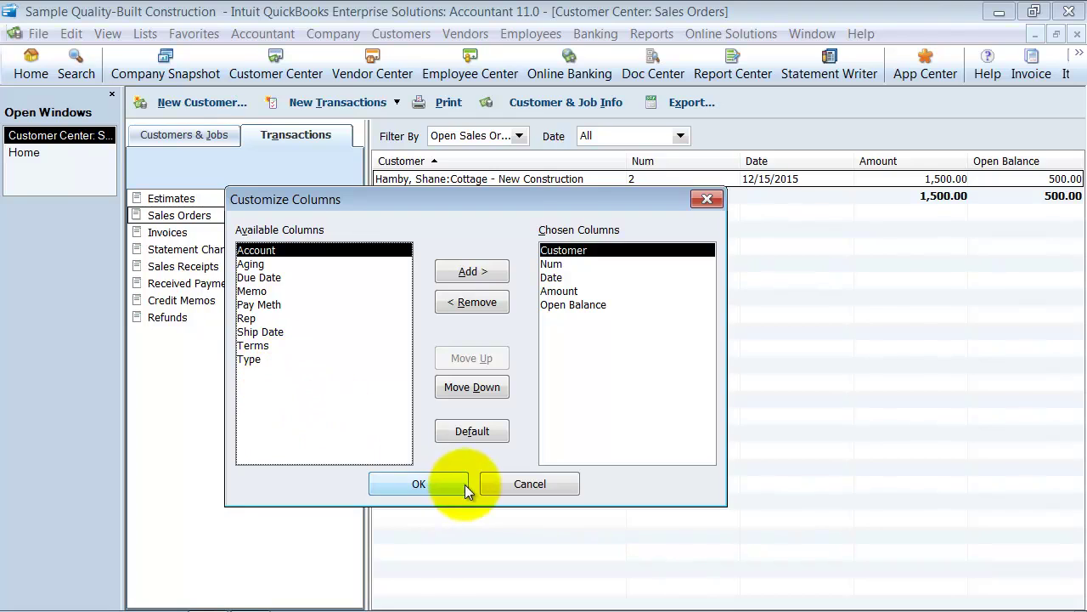
pyautogui.click(540, 490)
pyautogui.click(474, 180)
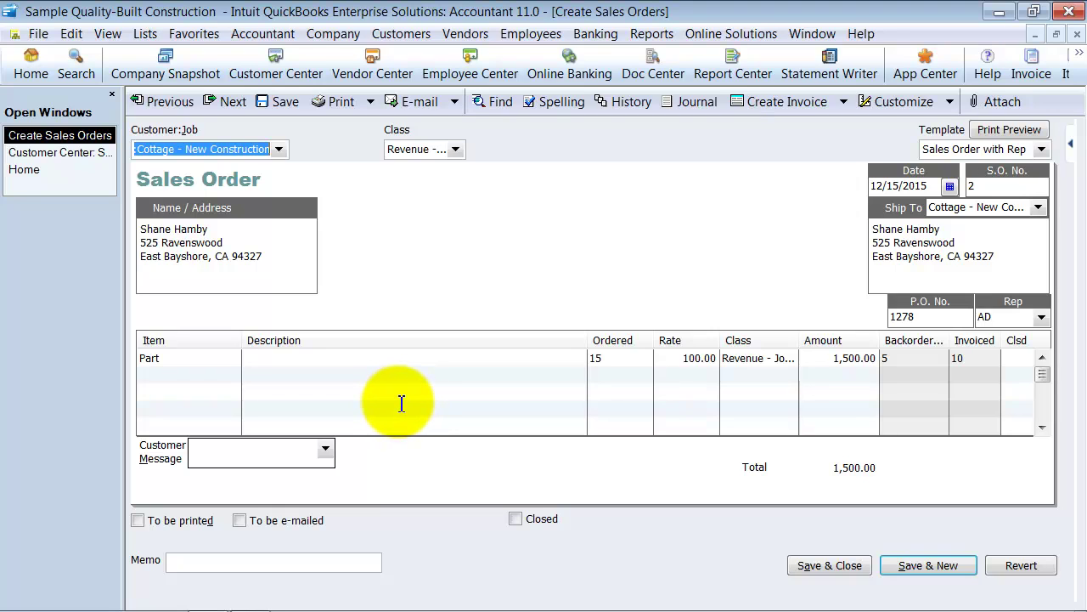
# Step: Mark sales order 2 Closed, then untick it so it stays open
pyautogui.click(515, 516)
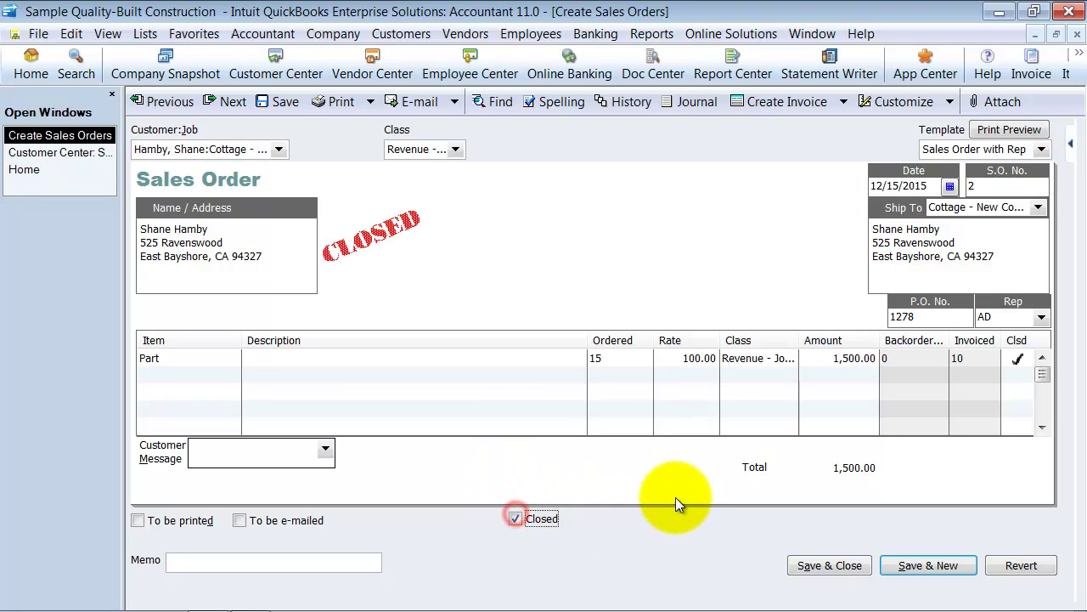
pyautogui.click(516, 519)
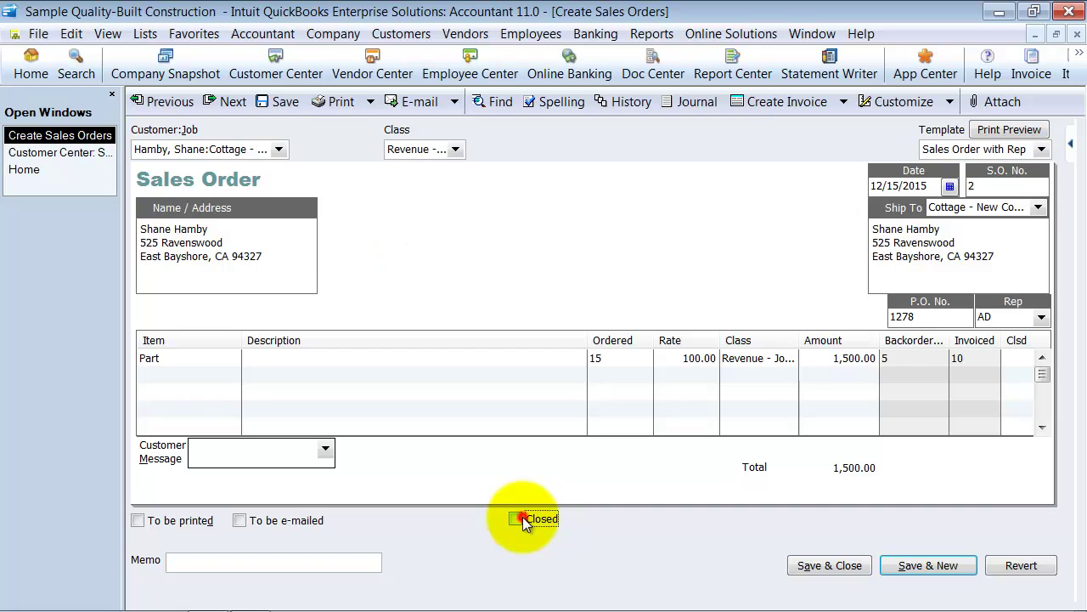
# Step: Start a new sales order line with the item Part
pyautogui.click(208, 379)
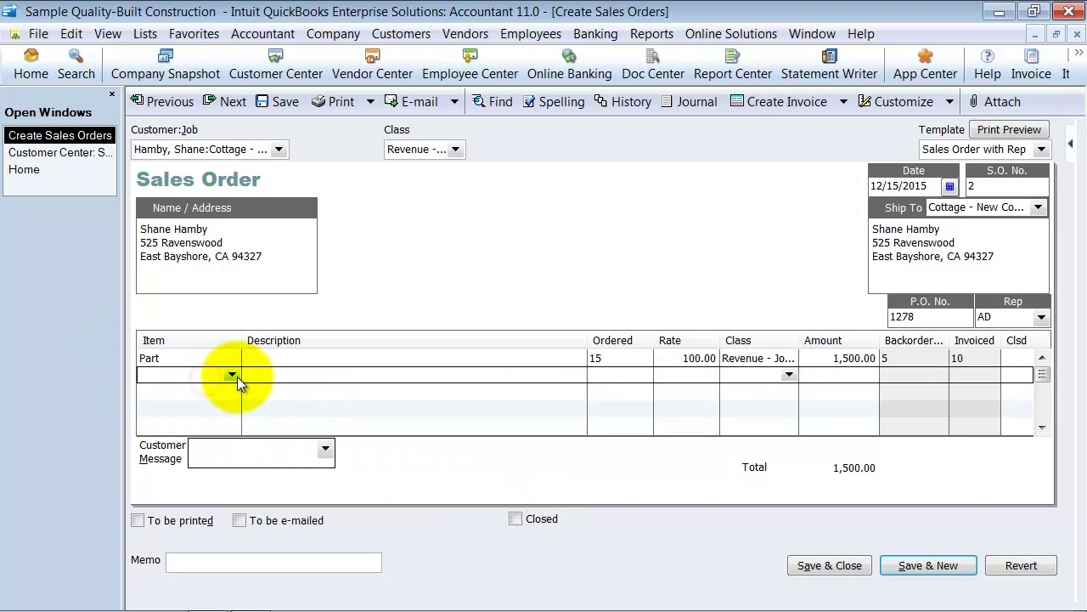
pyautogui.click(233, 376)
pyautogui.scroll(-3, 210, 355)
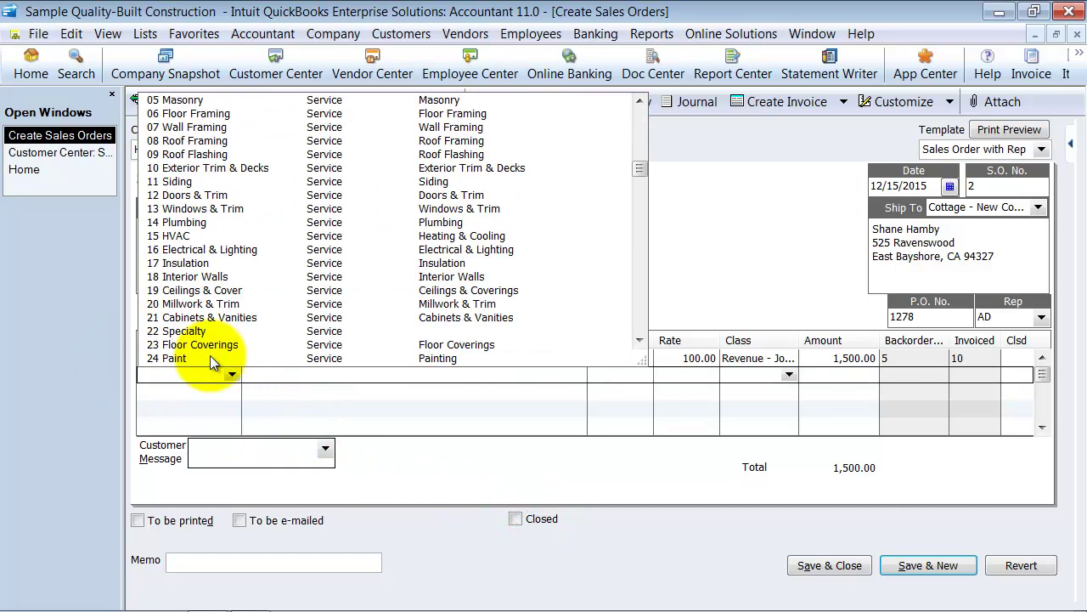
pyautogui.scroll(-1, 210, 355)
pyautogui.click(203, 368)
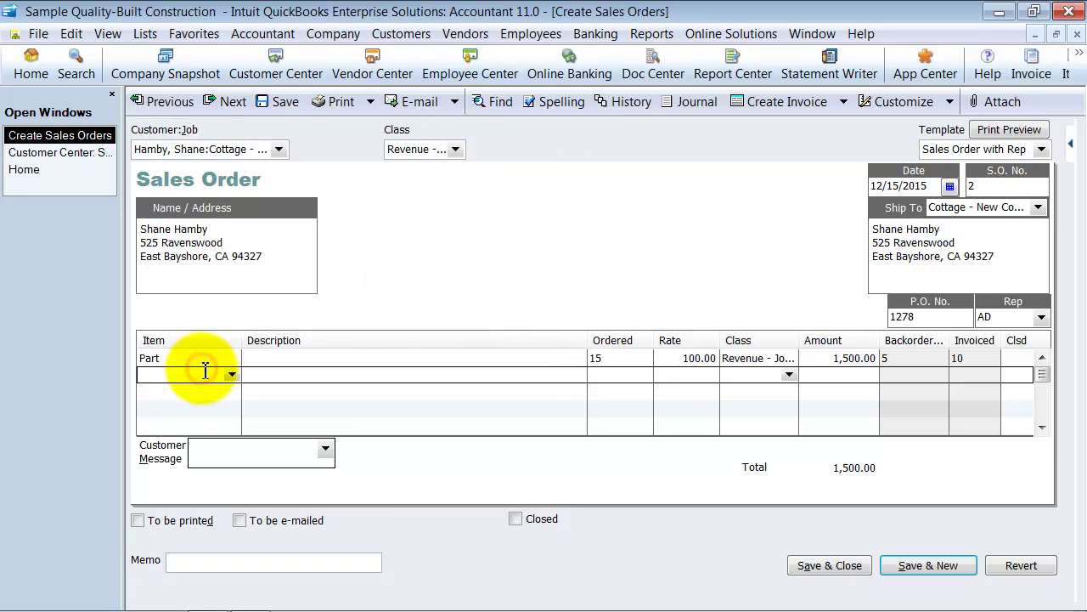
pyautogui.write('Part')
pyautogui.press('Tab')
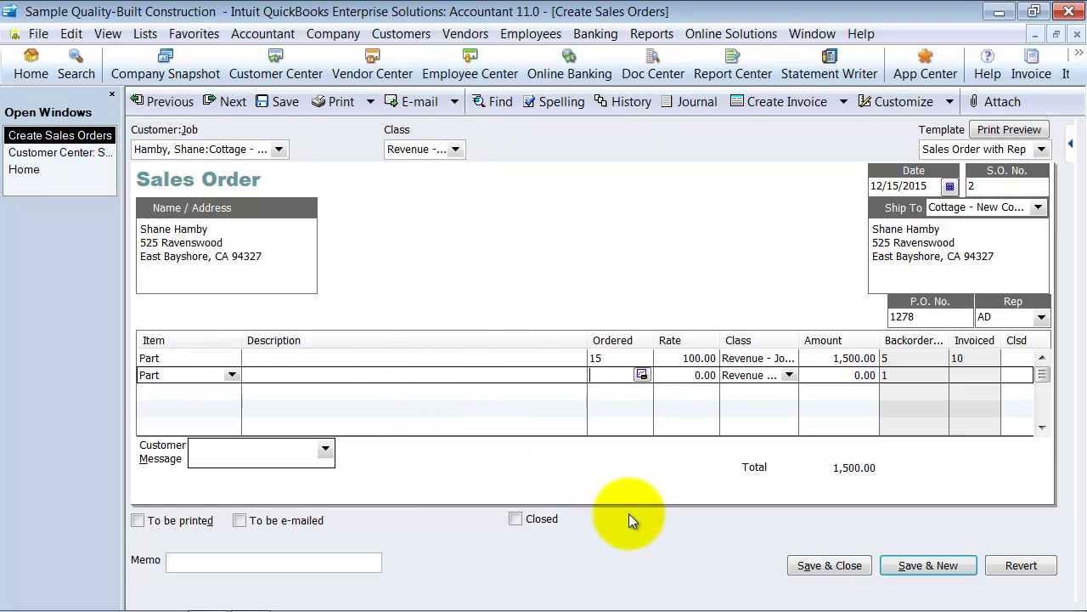
# Step: Set the new Part line to 5 ordered at 100.00, bringing the total to 2,000.00
pyautogui.write('10')
pyautogui.press('Tab')
pyautogui.write('100')
pyautogui.press('Tab')
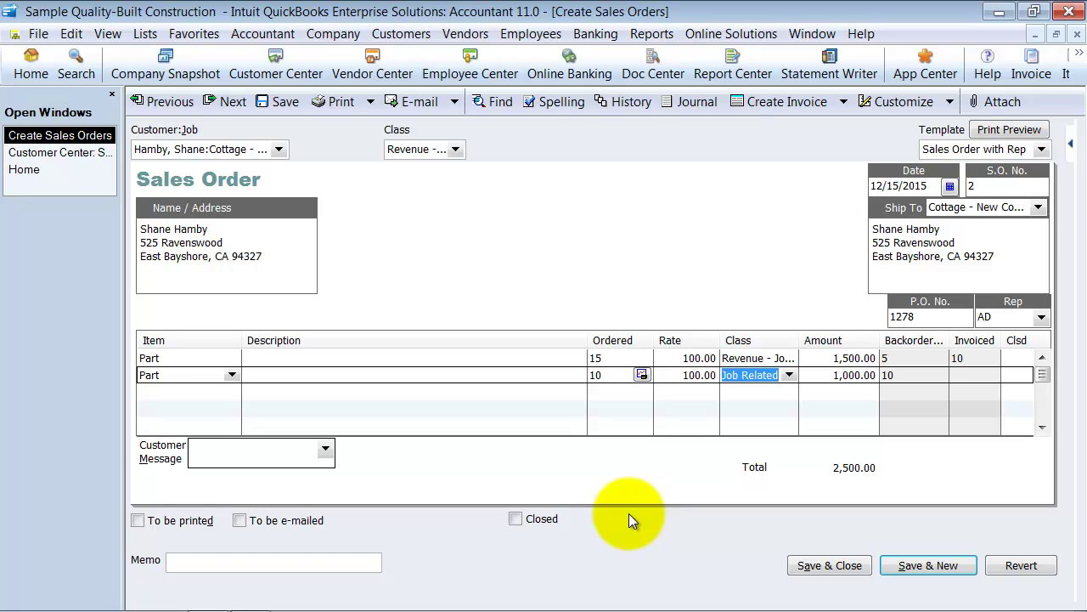
pyautogui.doubleClick(614, 374)
pyautogui.write('5')
pyautogui.press('Tab')
pyautogui.press('Tab')
pyautogui.click(864, 375)
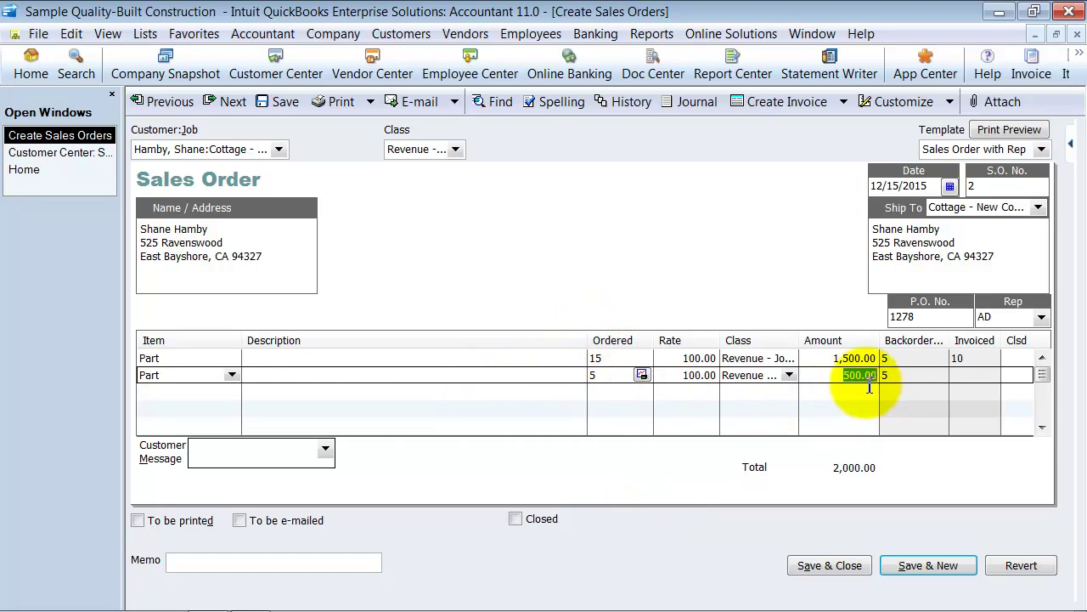
# Step: Tick, then untick, Clsd on both Part lines so they remain open
pyautogui.click(1017, 357)
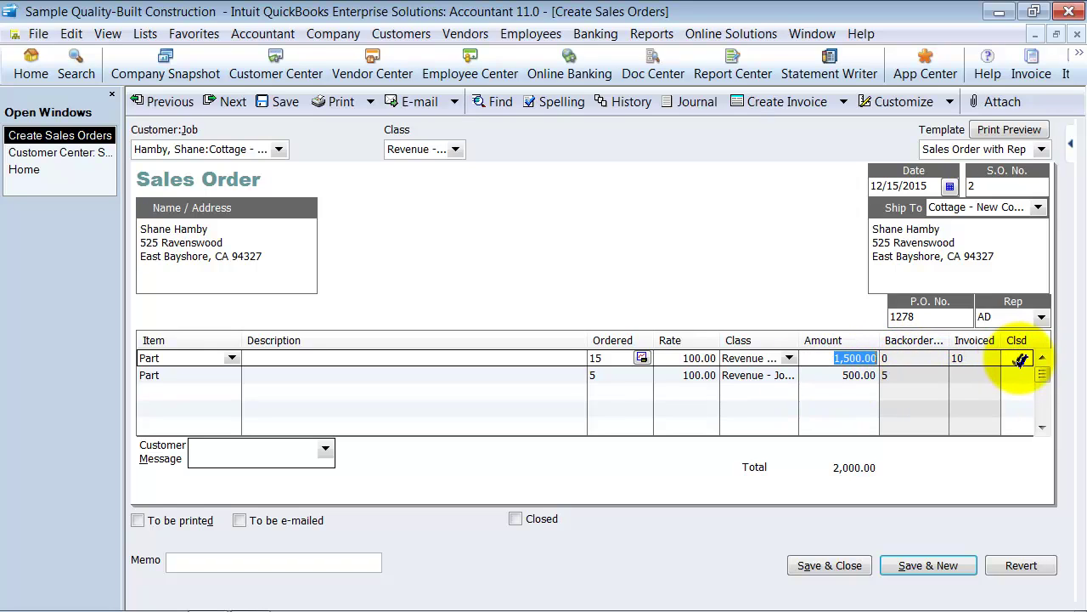
pyautogui.click(1018, 374)
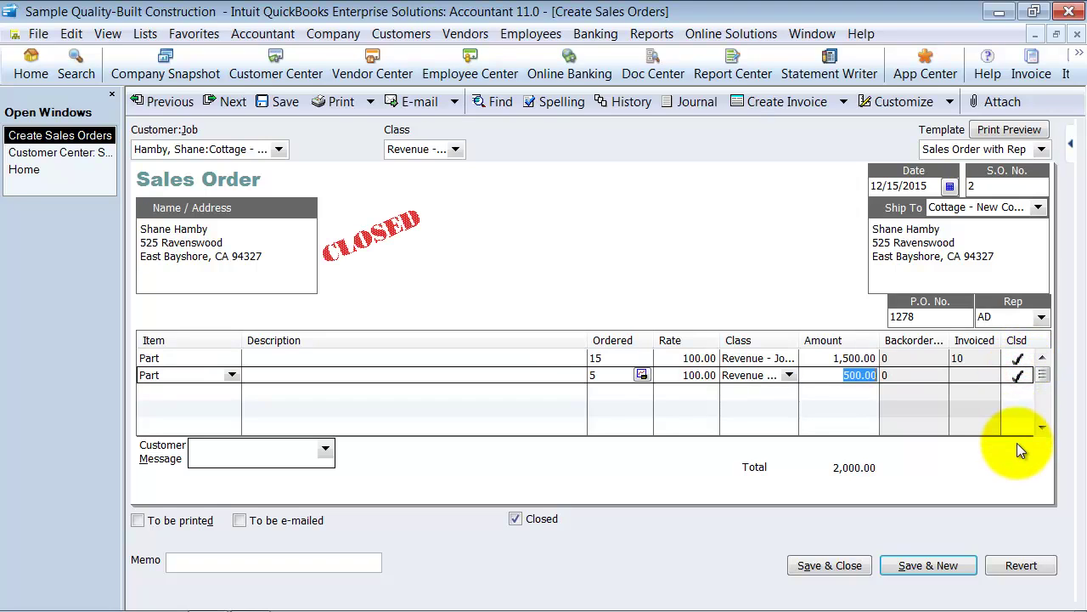
pyautogui.click(1018, 374)
pyautogui.click(1019, 357)
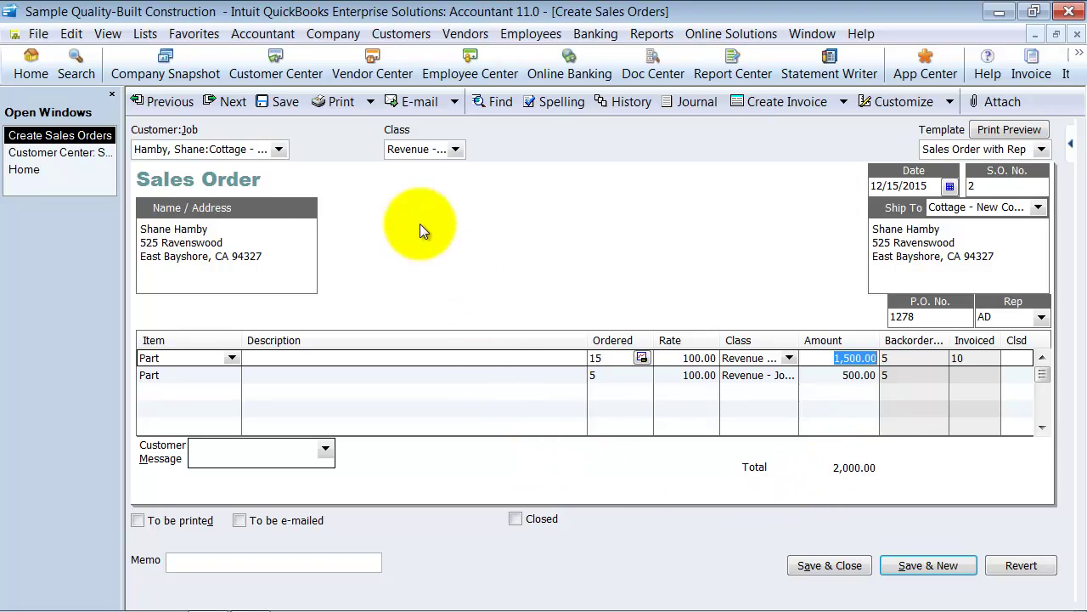
# Step: Check Part's current availability, showing -10 on hand, and close the window
pyautogui.click(641, 357)
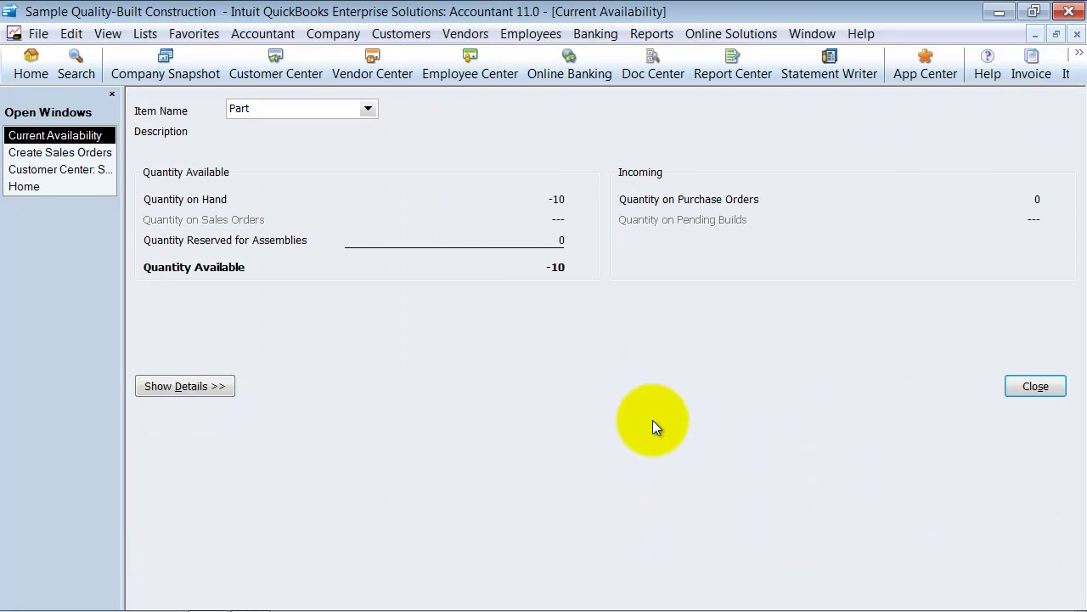
pyautogui.click(558, 200)
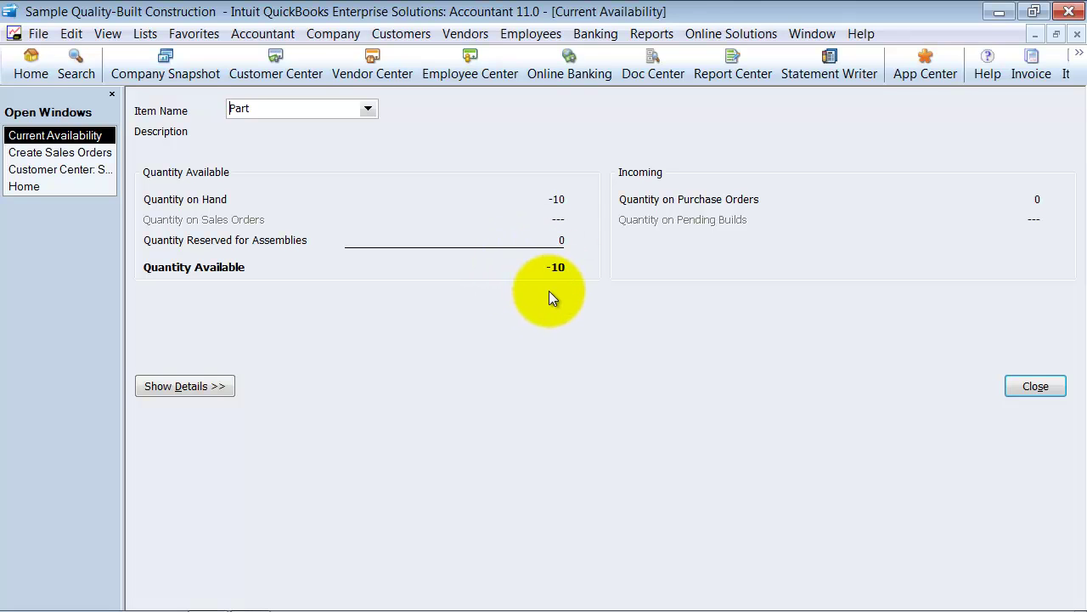
pyautogui.click(1076, 35)
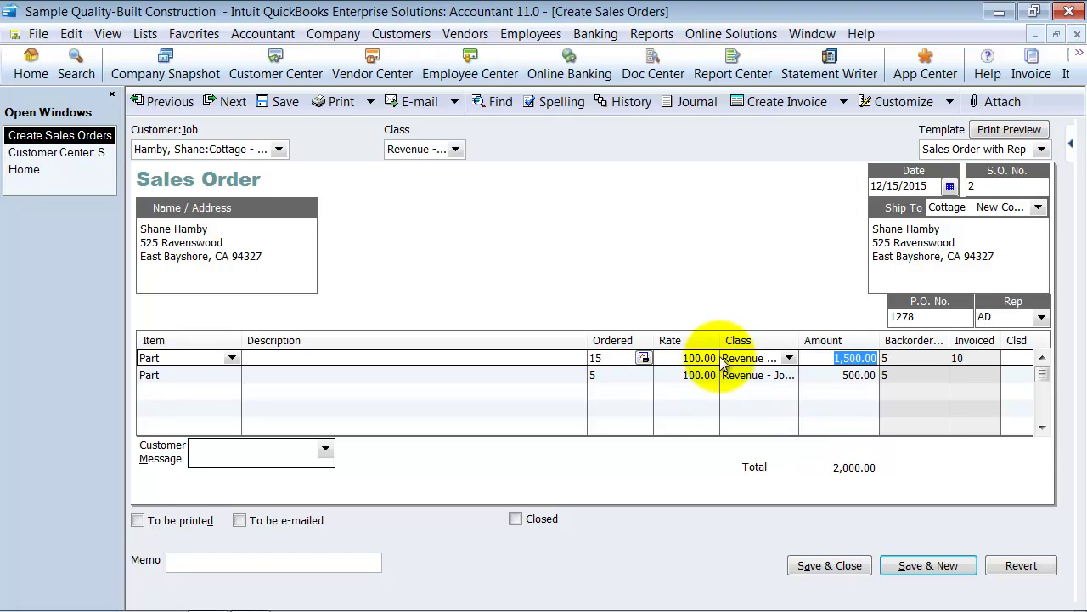